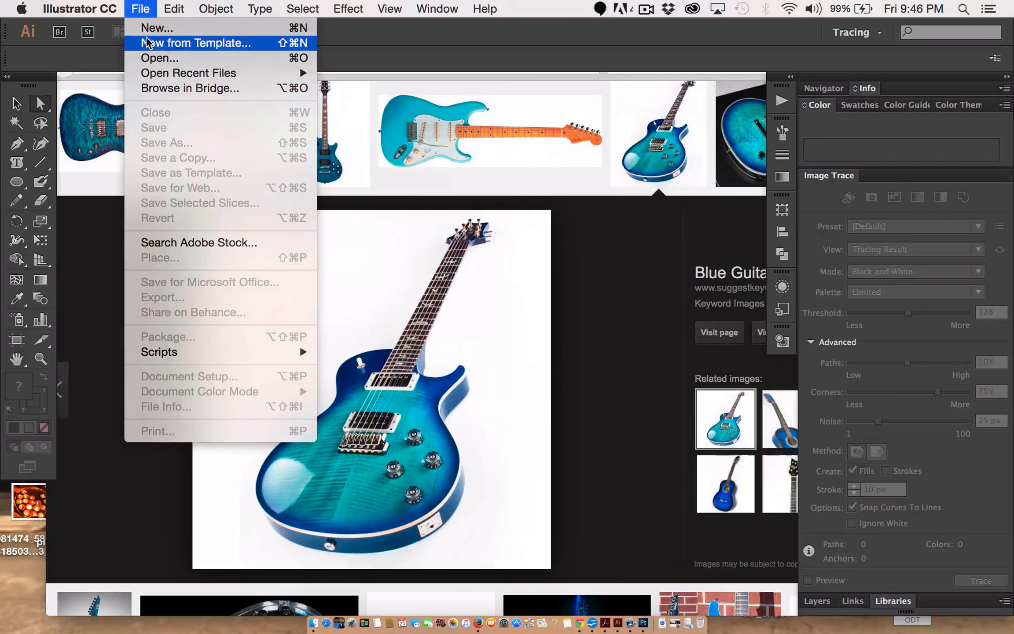
- Create a new landscape Letter document, 11 in wide by 8.5 in high, with one artboard
{"action": "left_click", "coordinate": [149, 29]}
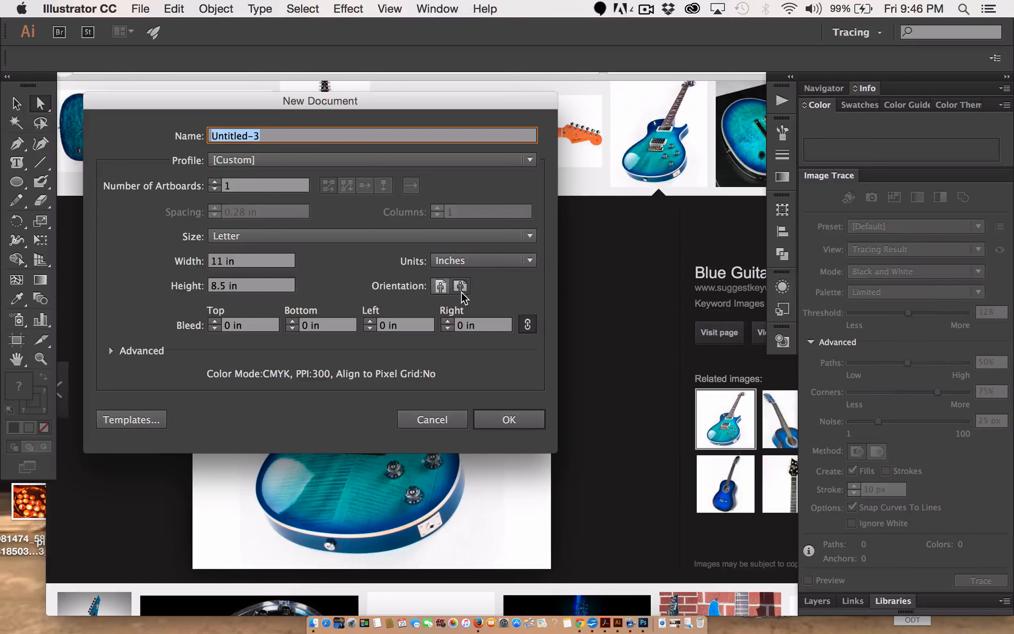
{"action": "left_click", "coordinate": [509, 419]}
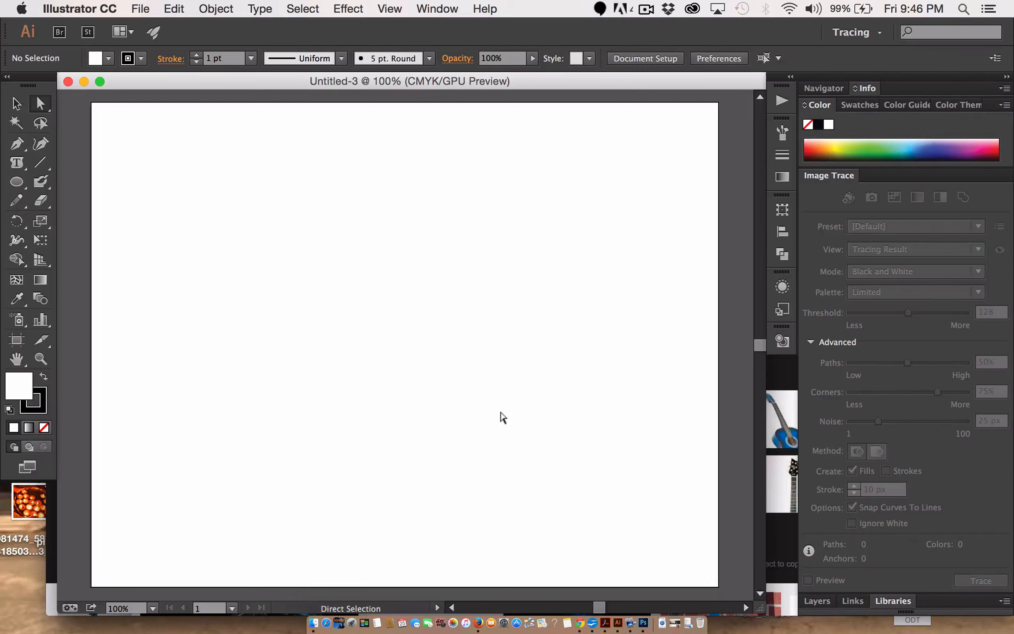
- Place 2013_prs_paul_reed_smith_tremonti_makena_blue_electric_guitar_1319482-7.jpg from the Desktop as a linked image, nearly as tall as the artboard
{"action": "left_click", "coordinate": [140, 9]}
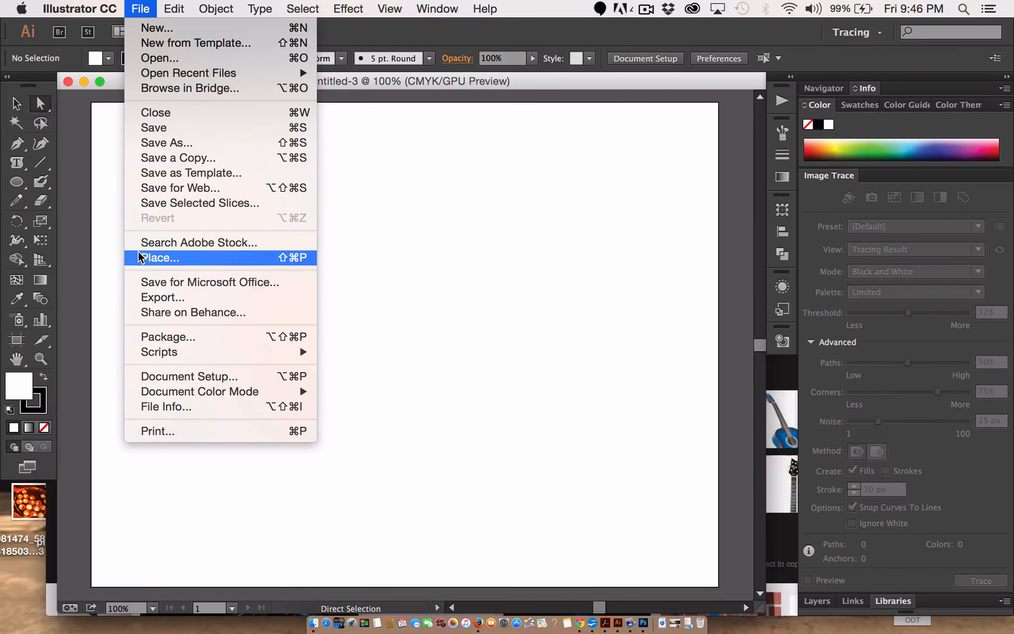
{"action": "left_click", "coordinate": [171, 260]}
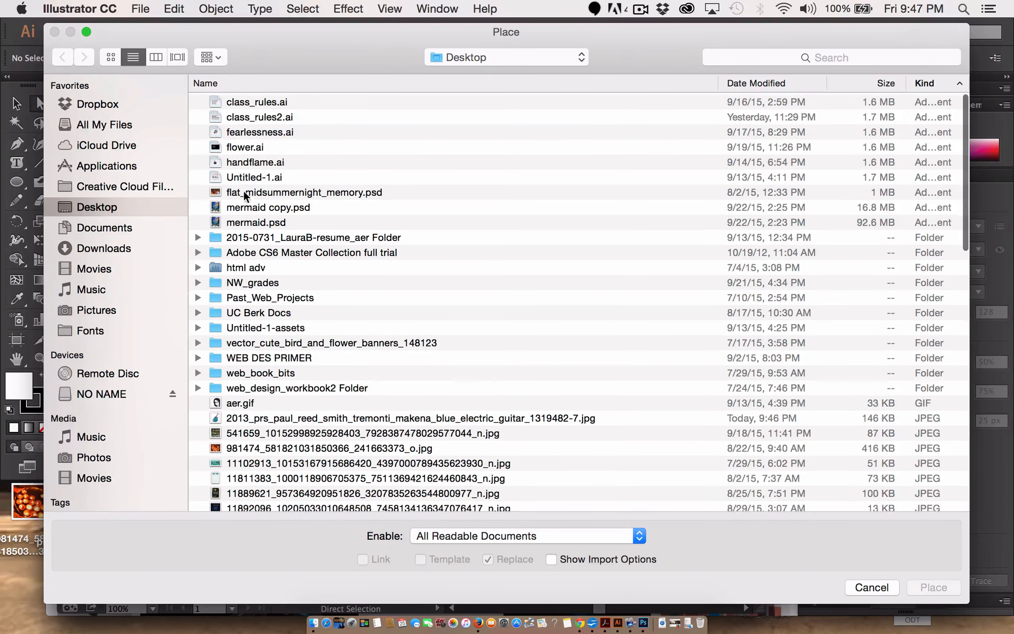
{"action": "left_click", "coordinate": [754, 86]}
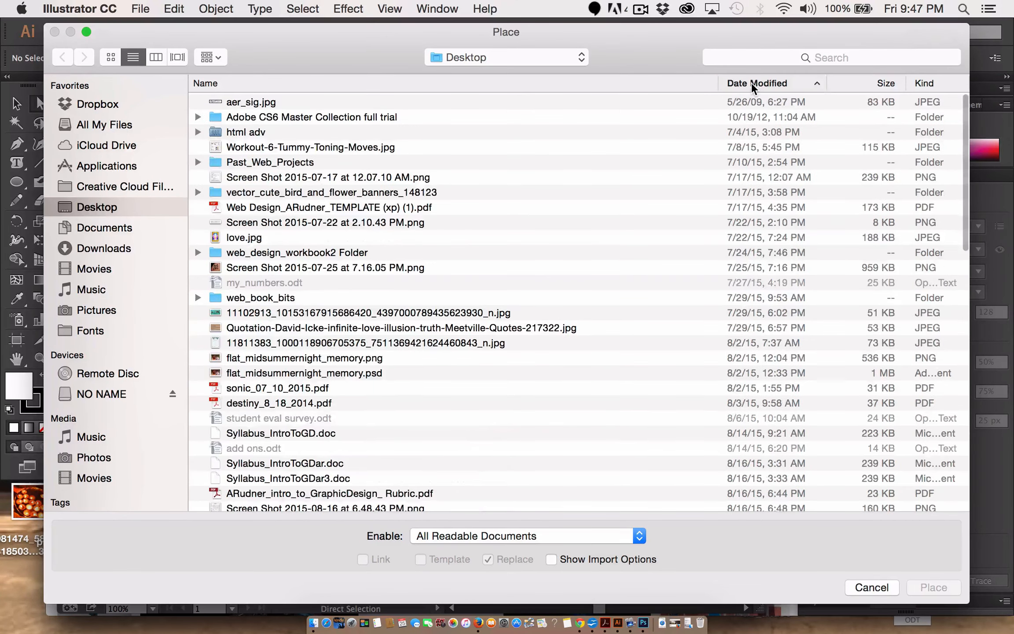
{"action": "left_click", "coordinate": [788, 84]}
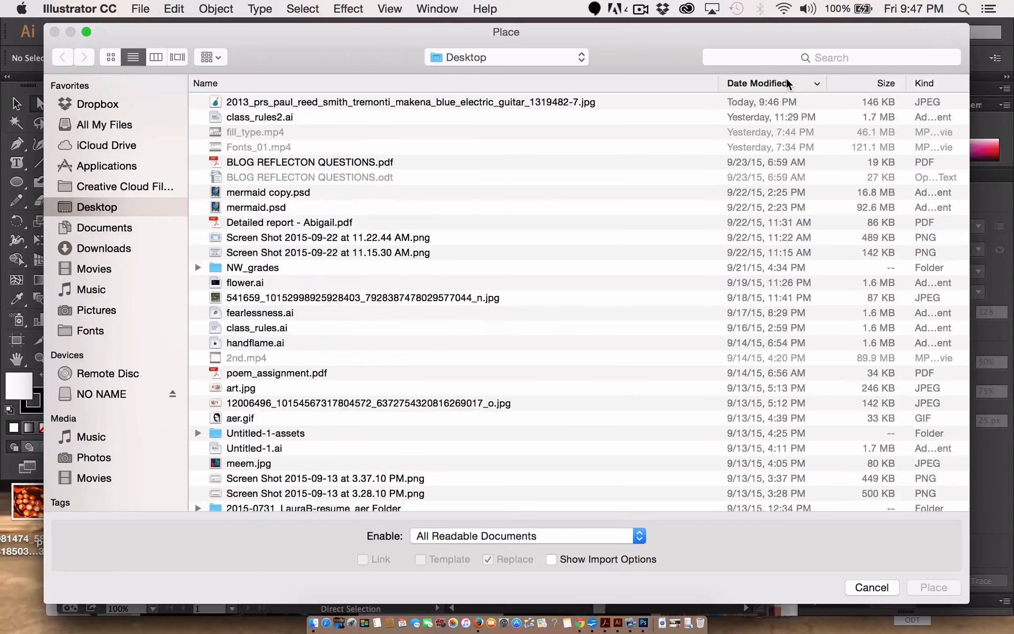
{"action": "left_click", "coordinate": [468, 106]}
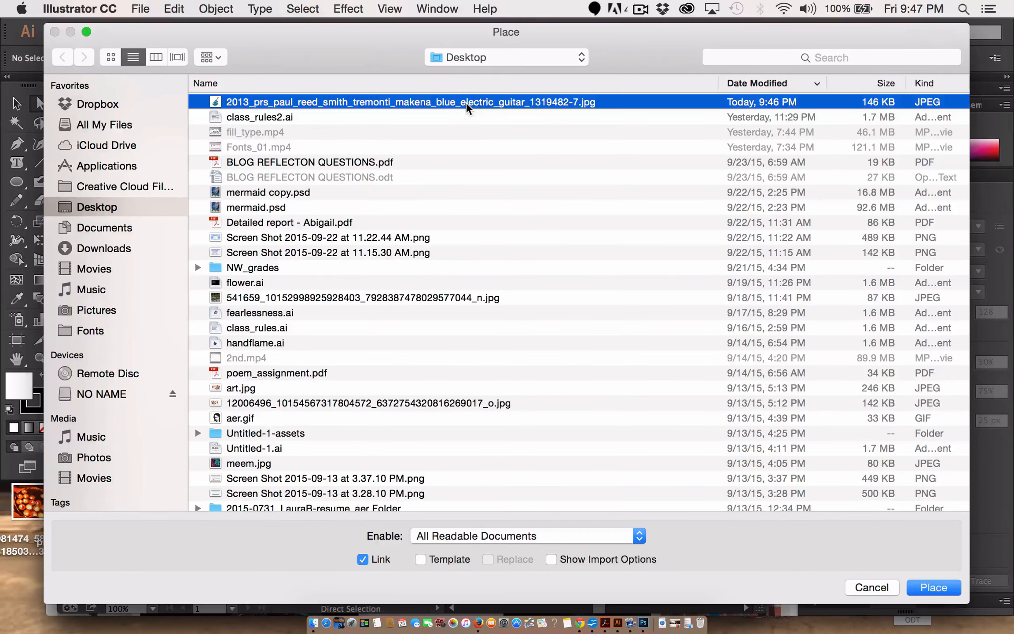
{"action": "left_click", "coordinate": [934, 588]}
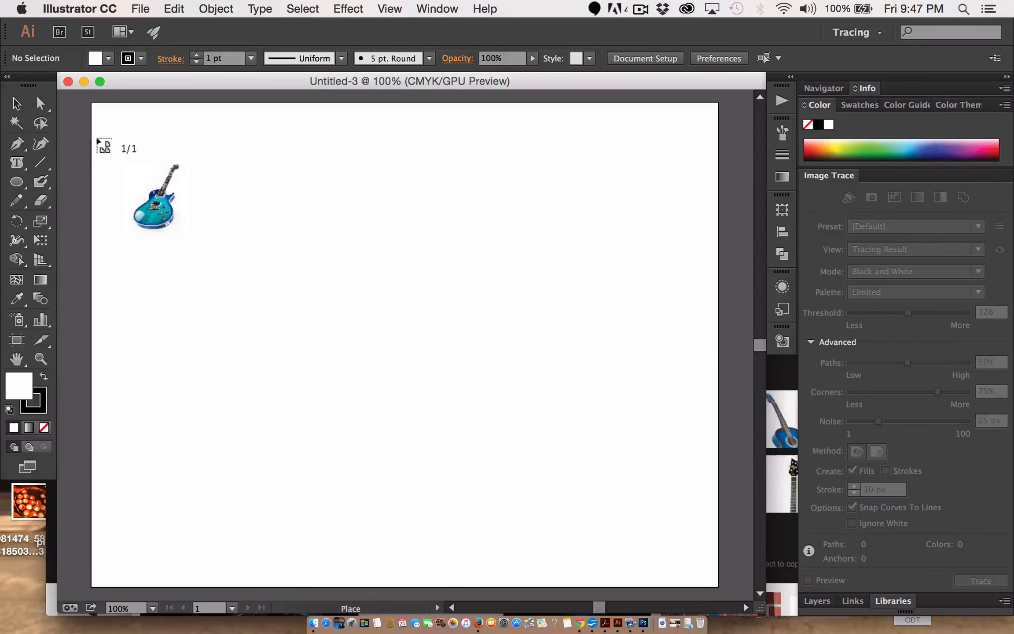
{"action": "left_click_drag", "start_coordinate": [112, 141], "coordinate": [516, 556]}
{"action": "left_click_drag", "start_coordinate": [372, 385], "coordinate": [430, 390]}
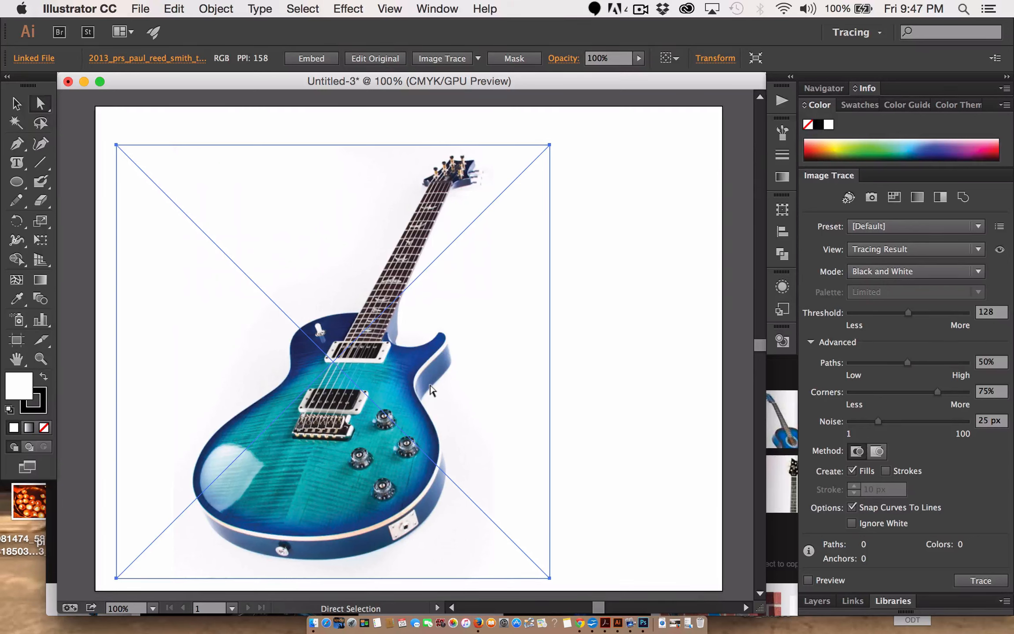
- Rotate the guitar image counterclockwise until the headstock points to the artboard's upper-left corner, and enlarge the image slightly
{"action": "key", "text": "r"}
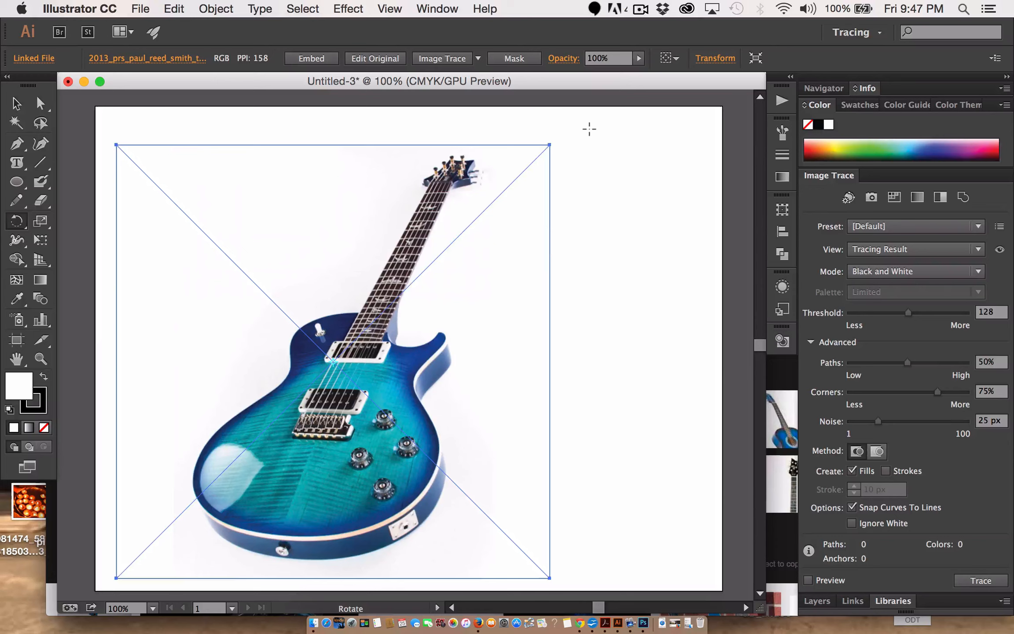
{"action": "left_click_drag", "start_coordinate": [589, 129], "coordinate": [176, 195]}
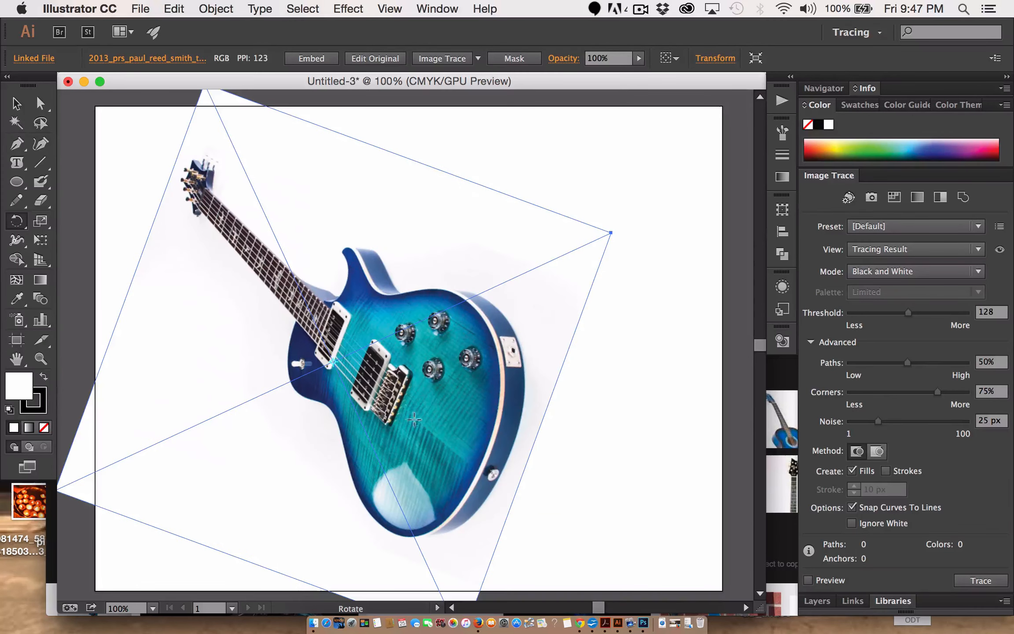
{"action": "left_click_drag", "start_coordinate": [414, 420], "coordinate": [473, 422]}
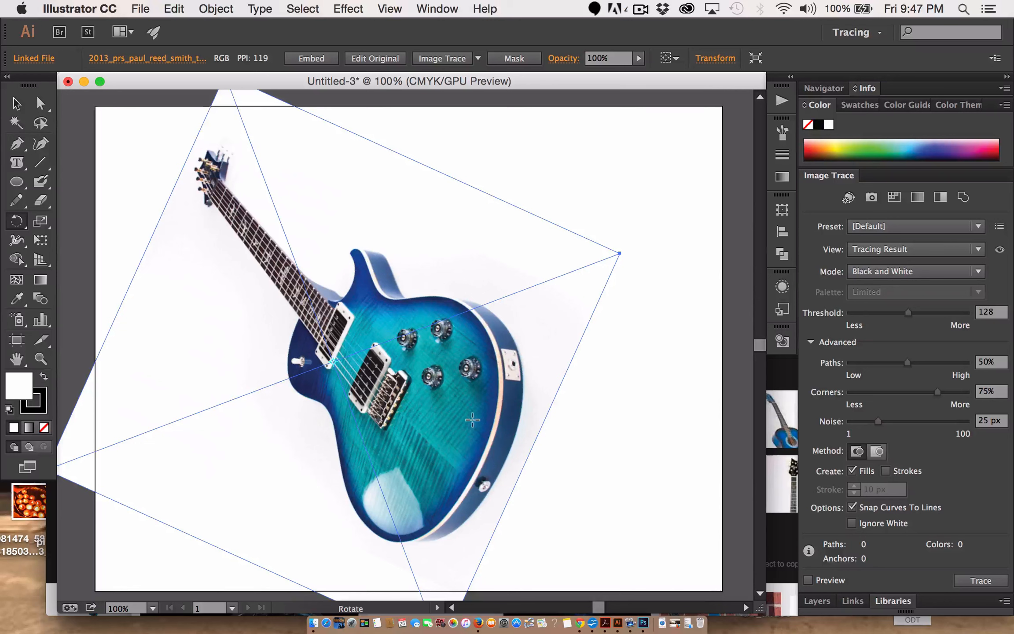
{"action": "key", "text": "s"}
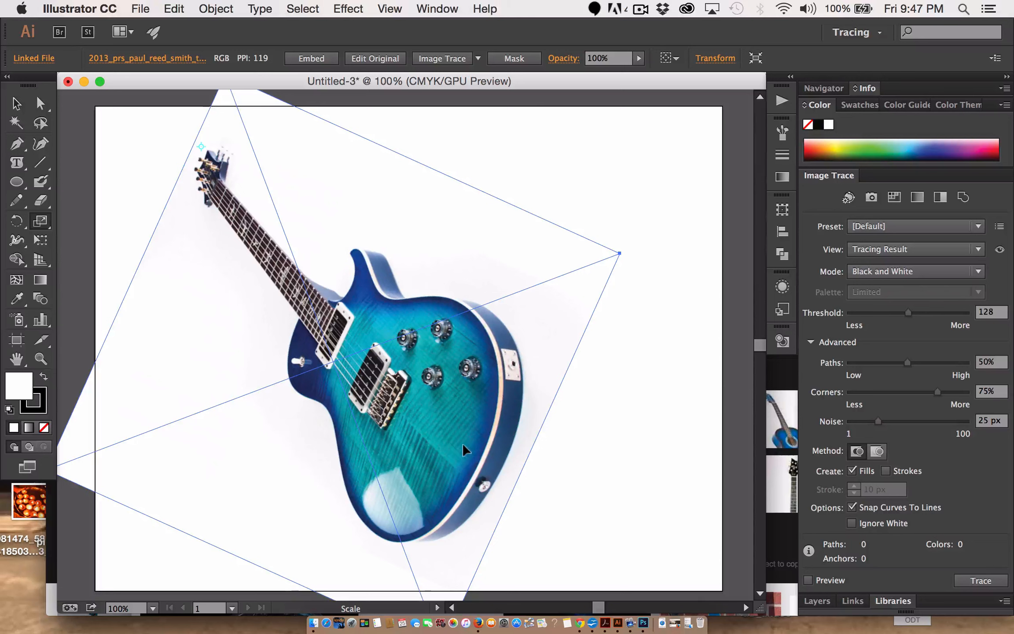
{"action": "left_click_drag", "start_coordinate": [463, 444], "coordinate": [482, 469]}
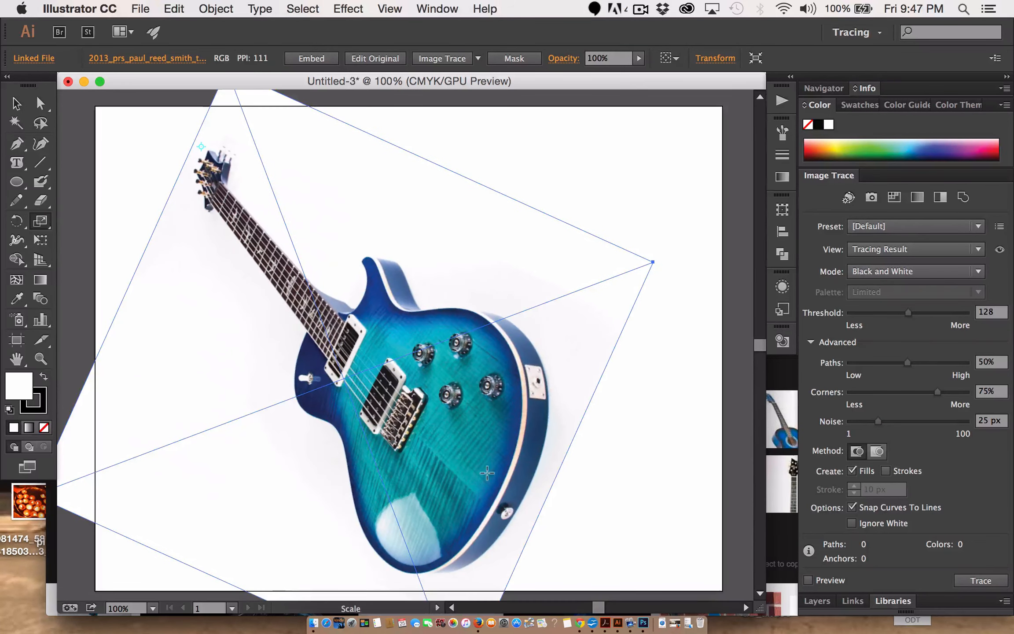
- Move the guitar image toward the artboard's left edge and rotate it slightly counterclockwise around the headstock
{"action": "key", "text": "r"}
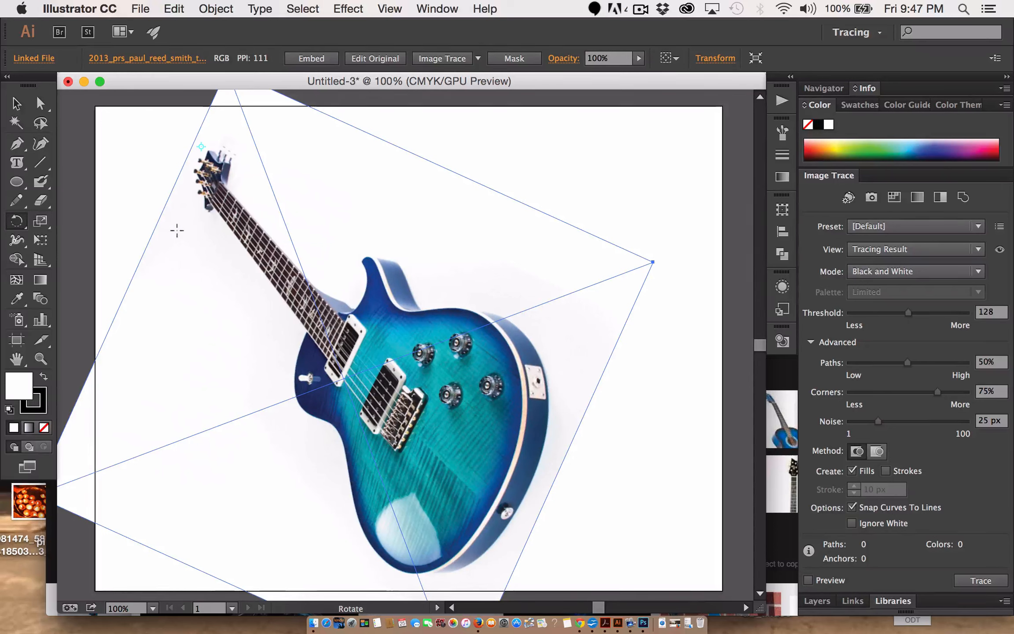
{"action": "key", "text": "v"}
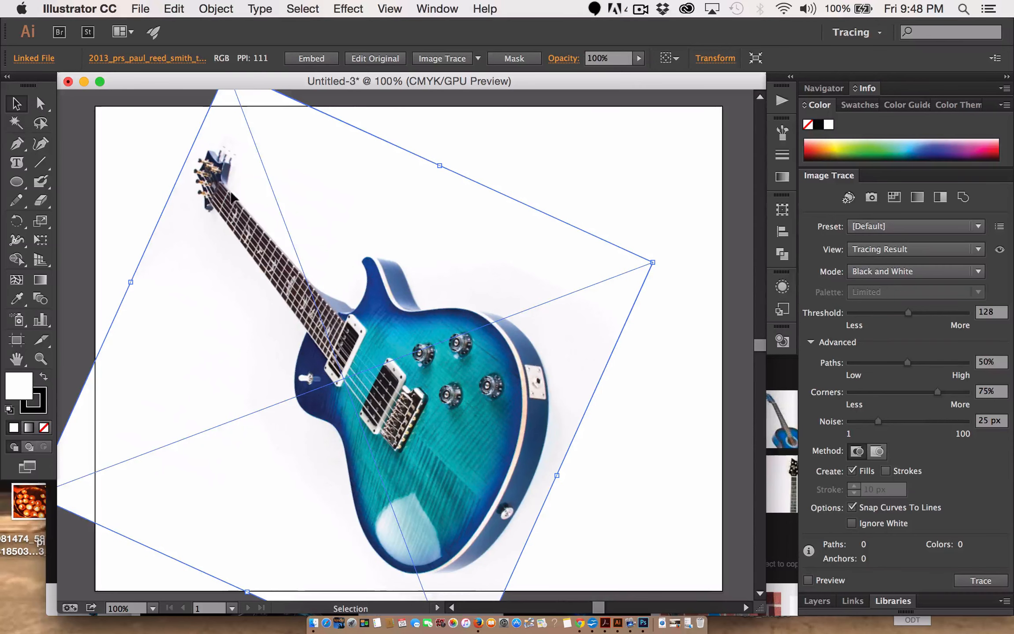
{"action": "left_click_drag", "start_coordinate": [234, 203], "coordinate": [186, 215]}
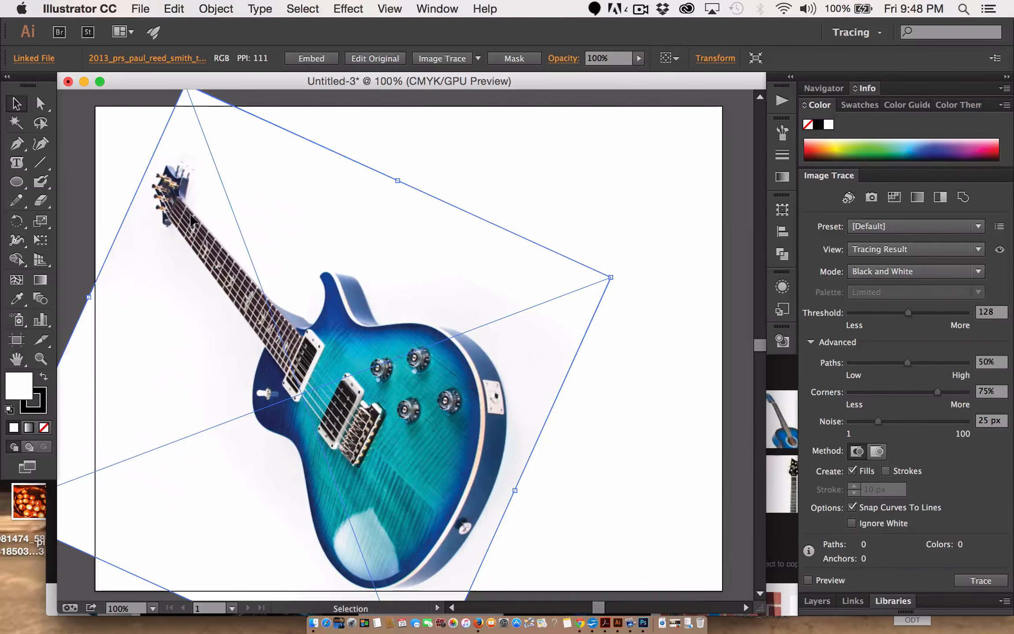
{"action": "key", "text": "r"}
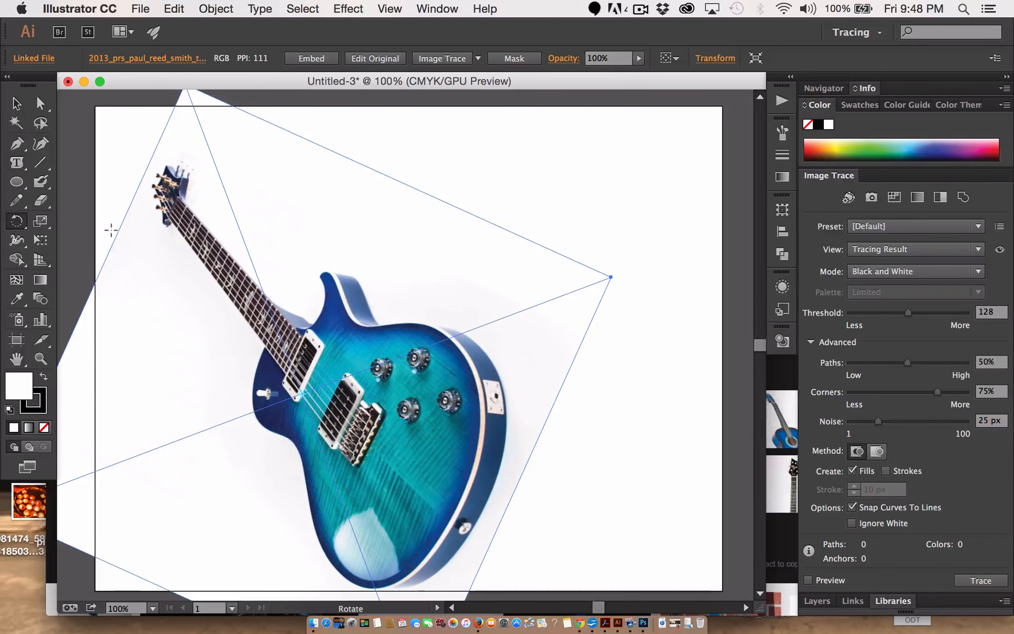
{"action": "left_click", "coordinate": [144, 188]}
{"action": "left_click_drag", "start_coordinate": [494, 511], "coordinate": [546, 479]}
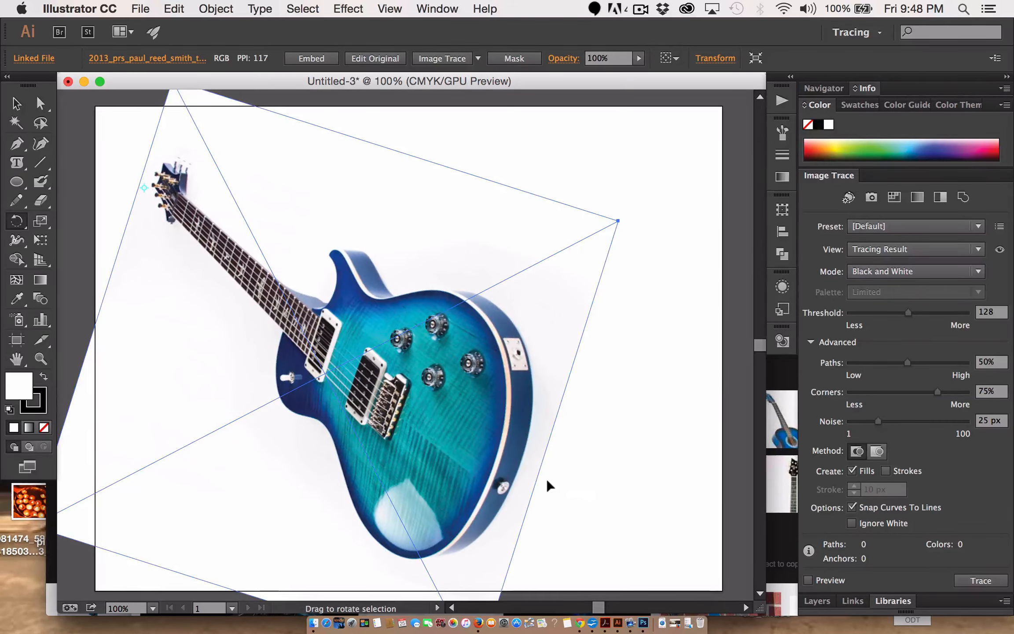
- Scale the guitar image up slightly from the headstock, reposition it to fit within the artboard, and deselect it
{"action": "key", "text": "s"}
{"action": "left_click", "coordinate": [167, 177]}
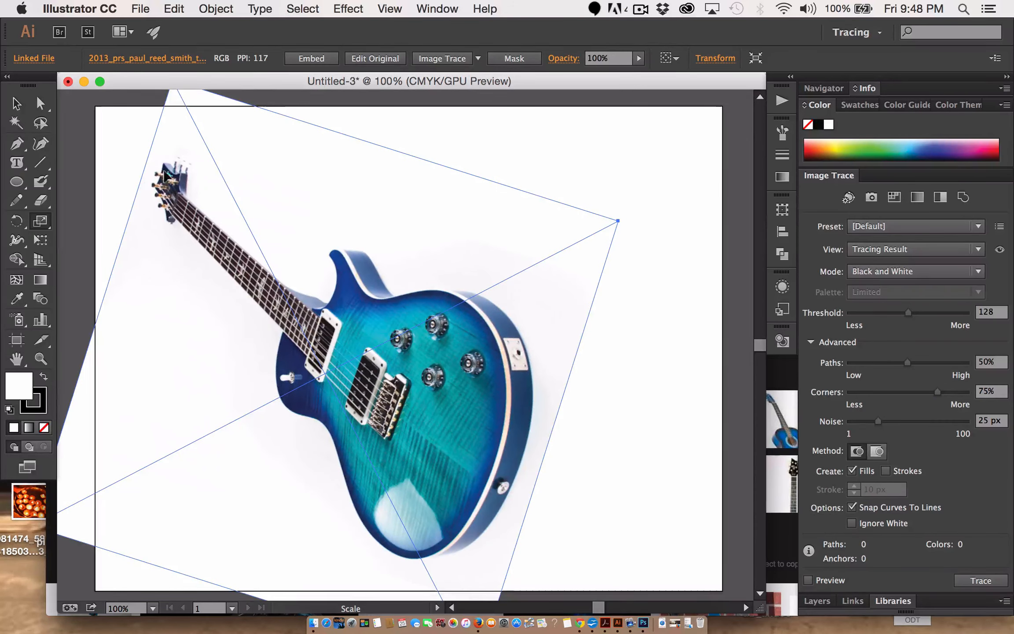
{"action": "left_click_drag", "start_coordinate": [473, 409], "coordinate": [485, 423]}
{"action": "key", "text": "v"}
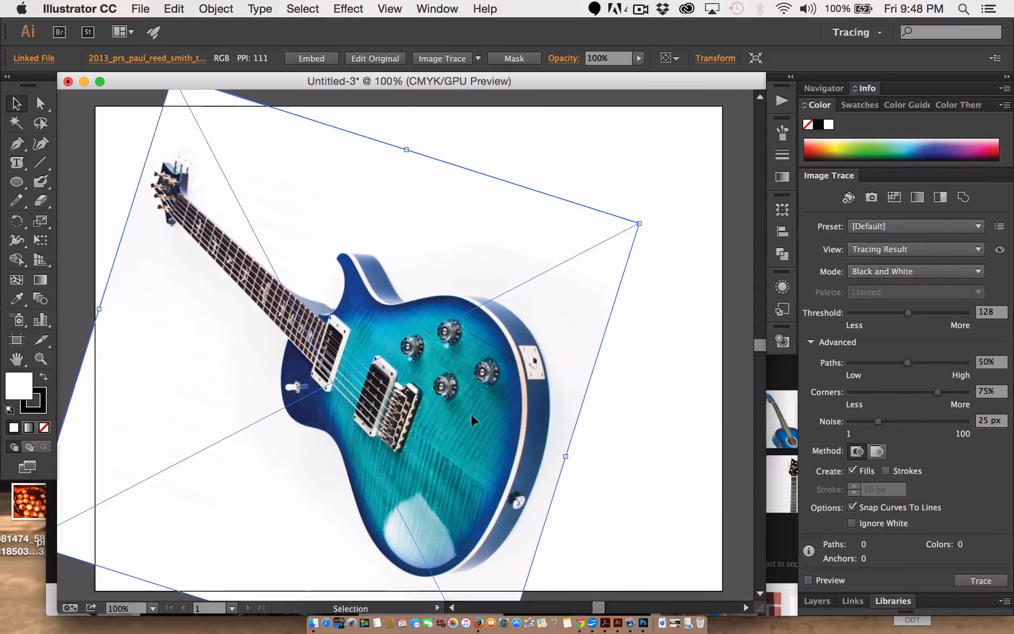
{"action": "left_click_drag", "start_coordinate": [434, 392], "coordinate": [448, 386]}
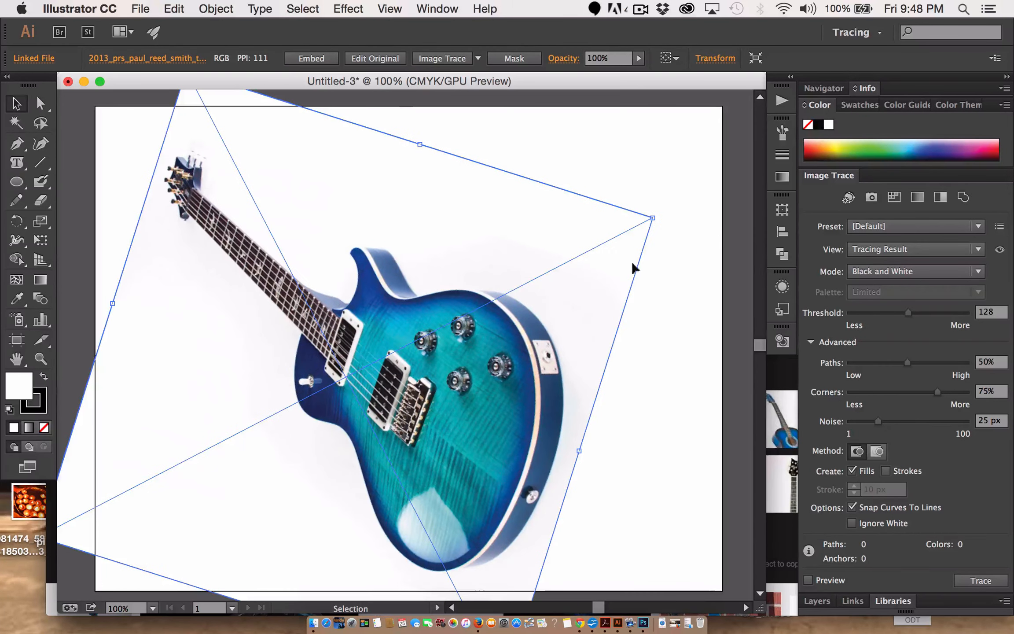
{"action": "left_click", "coordinate": [622, 147]}
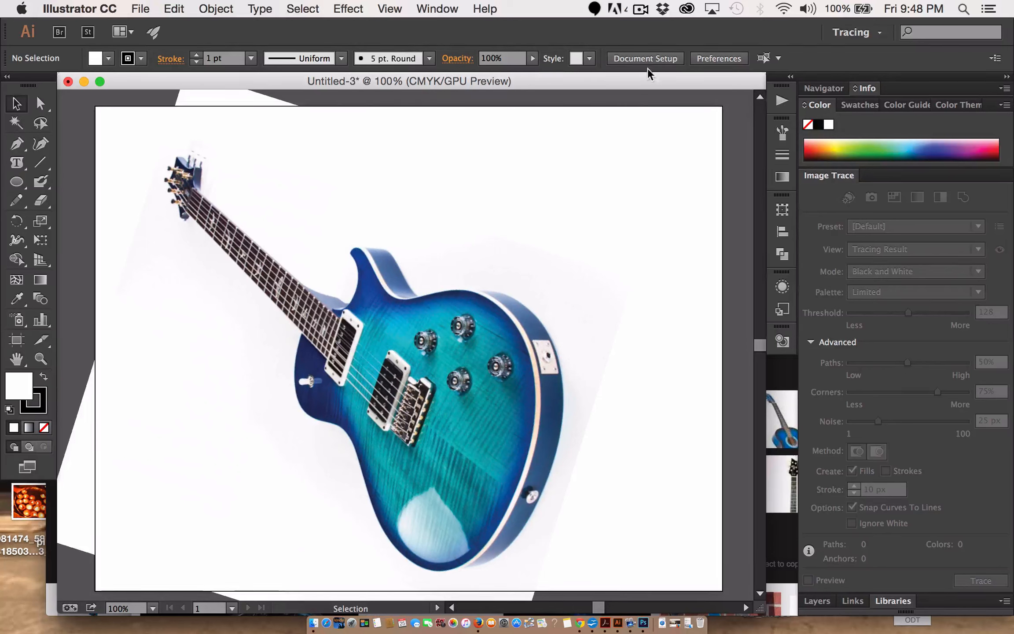
- Trace the placed guitar image with the Shades of Gray Image Trace preset
{"action": "left_click", "coordinate": [382, 304]}
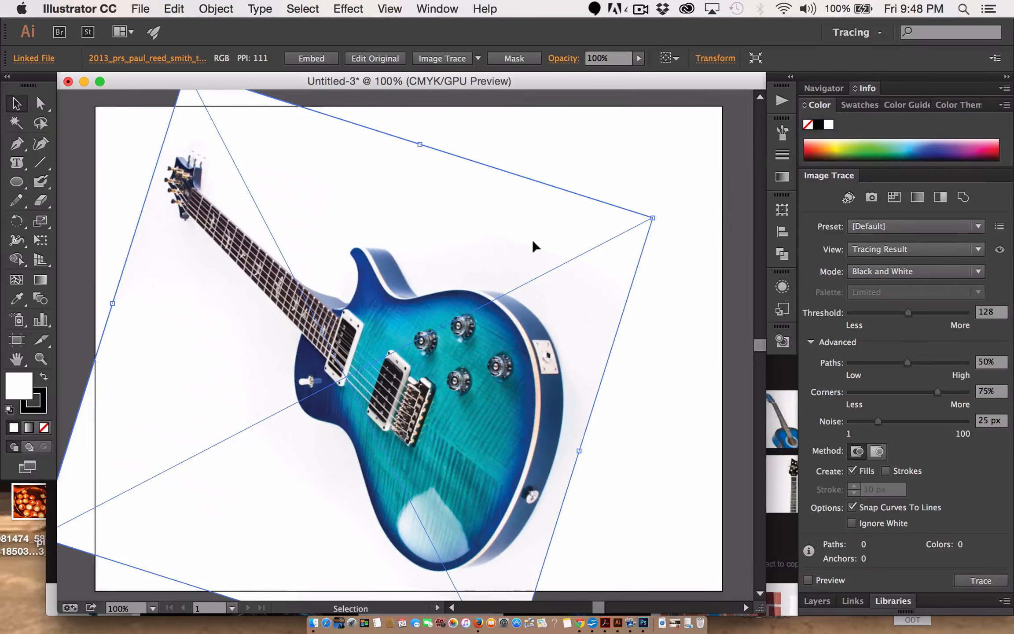
{"action": "left_click", "coordinate": [478, 59]}
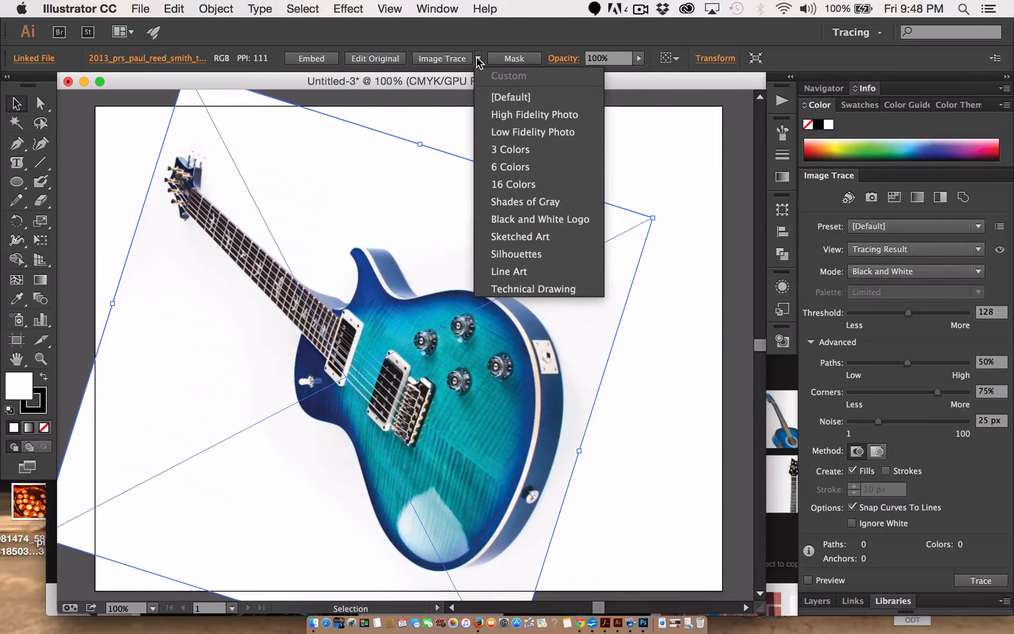
{"action": "left_click", "coordinate": [519, 201]}
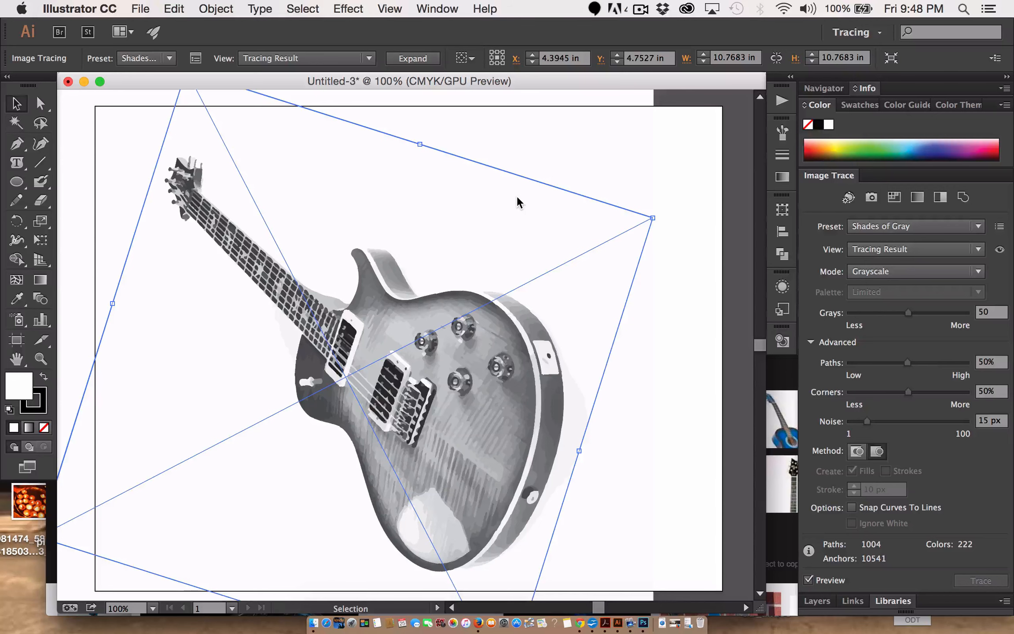
- Zoom in on the guitar's lower fretboard and neck pickup to examine the traced vector shapes up close
{"action": "key", "text": "z"}
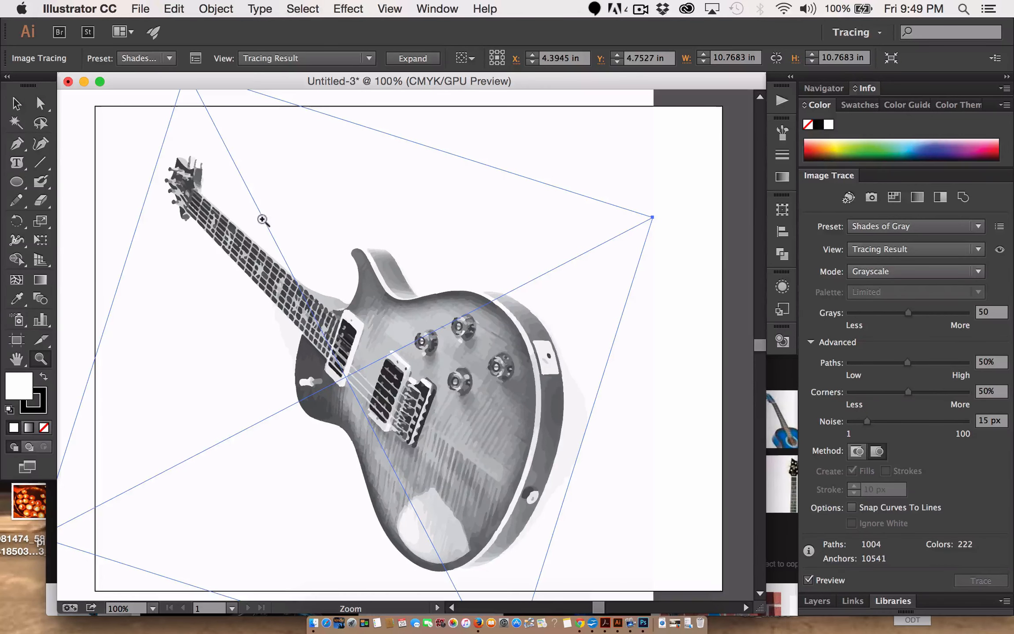
{"action": "left_click", "coordinate": [214, 198]}
{"action": "left_click", "coordinate": [421, 365]}
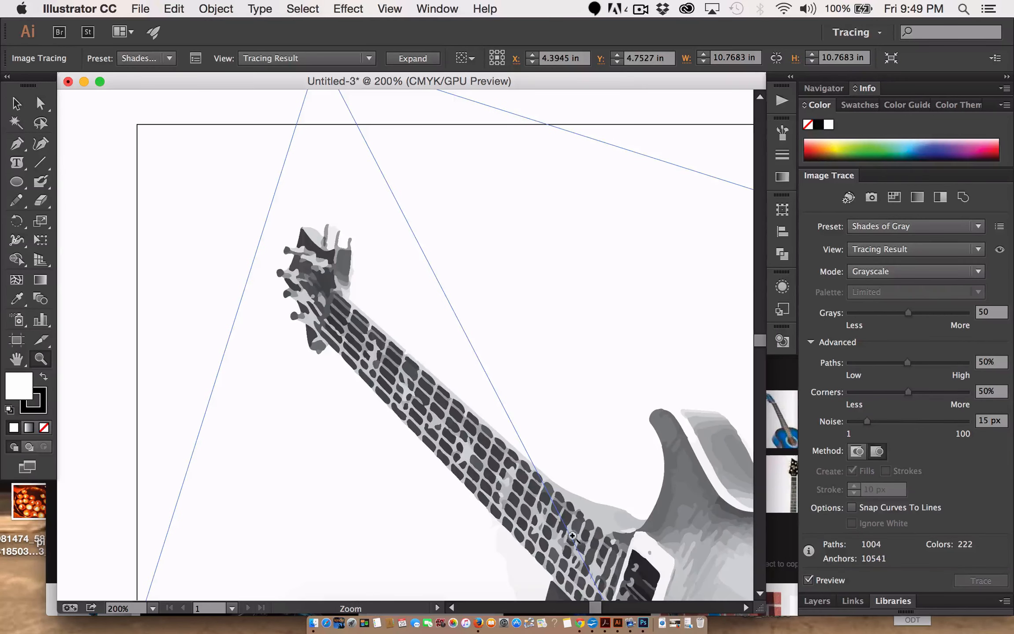
{"action": "left_click", "coordinate": [574, 537]}
{"action": "left_click", "coordinate": [385, 353]}
{"action": "left_click", "coordinate": [426, 350]}
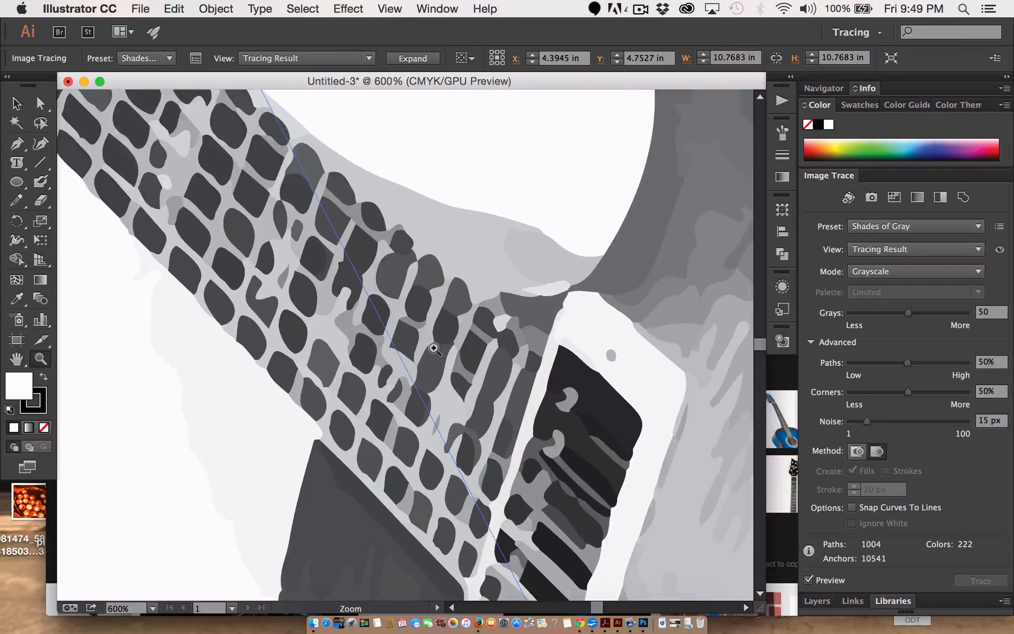
{"action": "left_click", "coordinate": [441, 348]}
{"action": "left_click", "coordinate": [443, 349]}
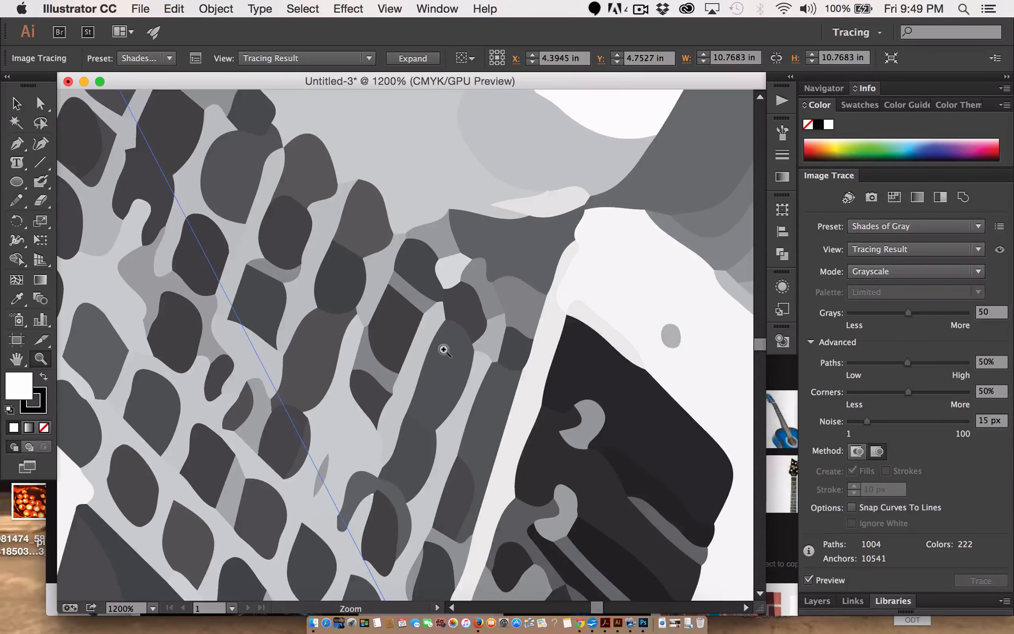
- Fit the artboard in the window and undo the Shades of Gray image trace
{"action": "key", "text": "super+0"}
{"action": "key", "text": "super+z"}
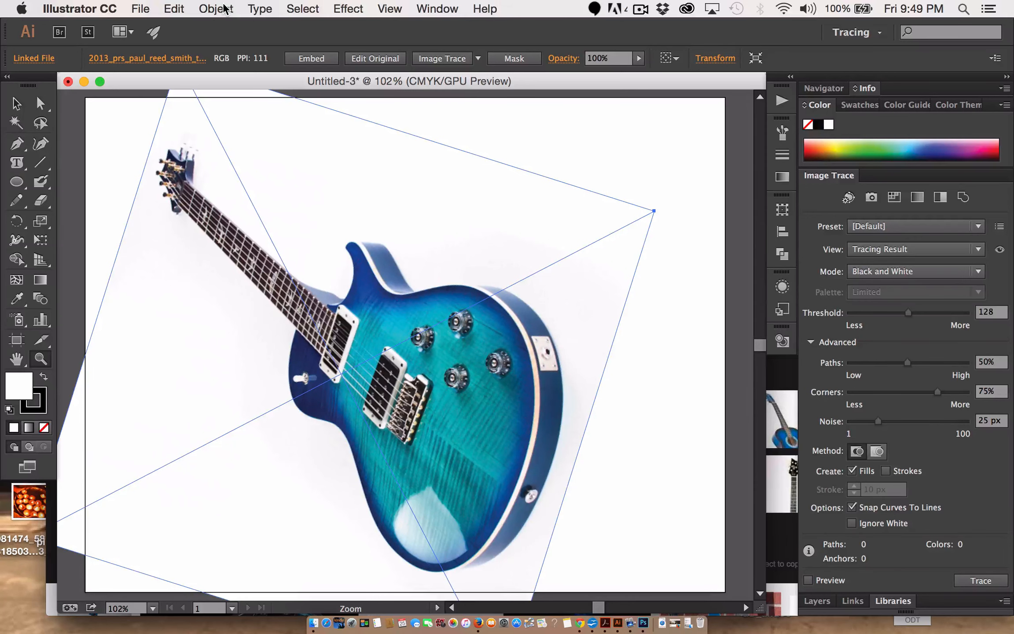
{"action": "left_click", "coordinate": [441, 6]}
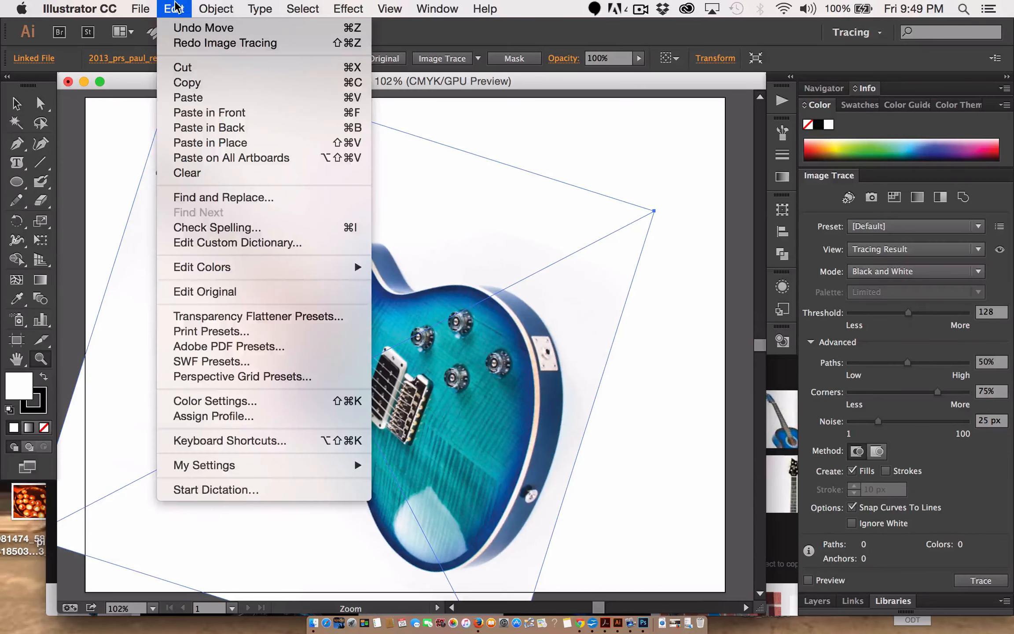
{"action": "mouse_move", "coordinate": [204, 5]}
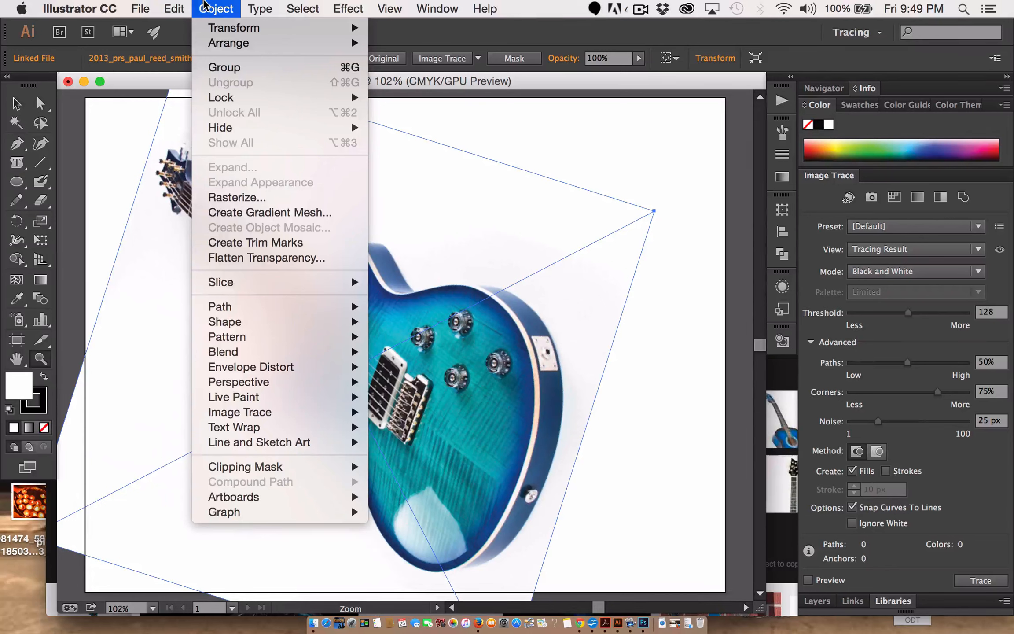
{"action": "mouse_move", "coordinate": [294, 414]}
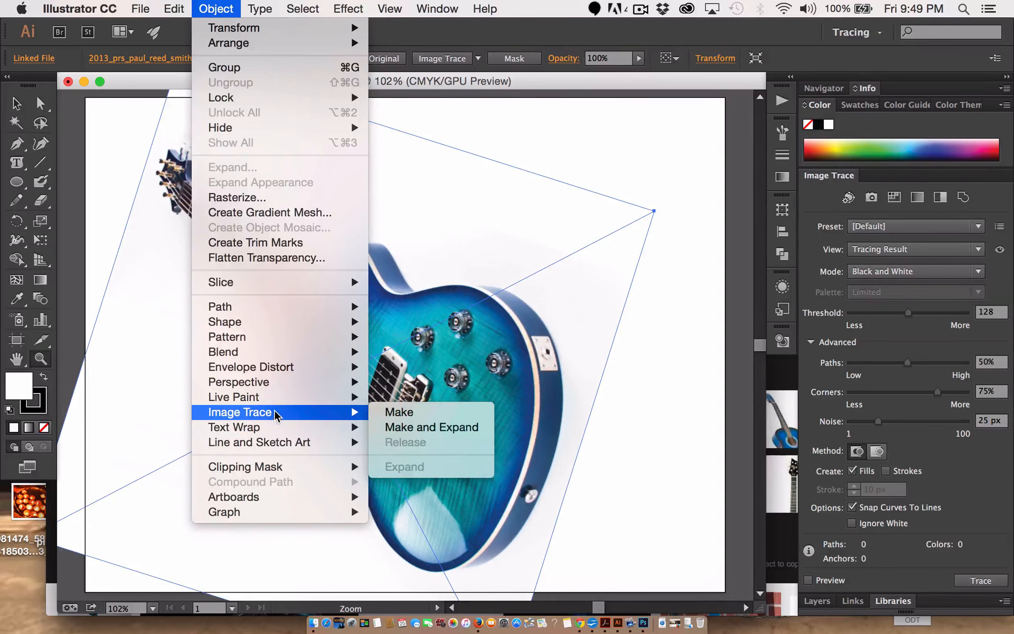
{"action": "mouse_move", "coordinate": [263, 401]}
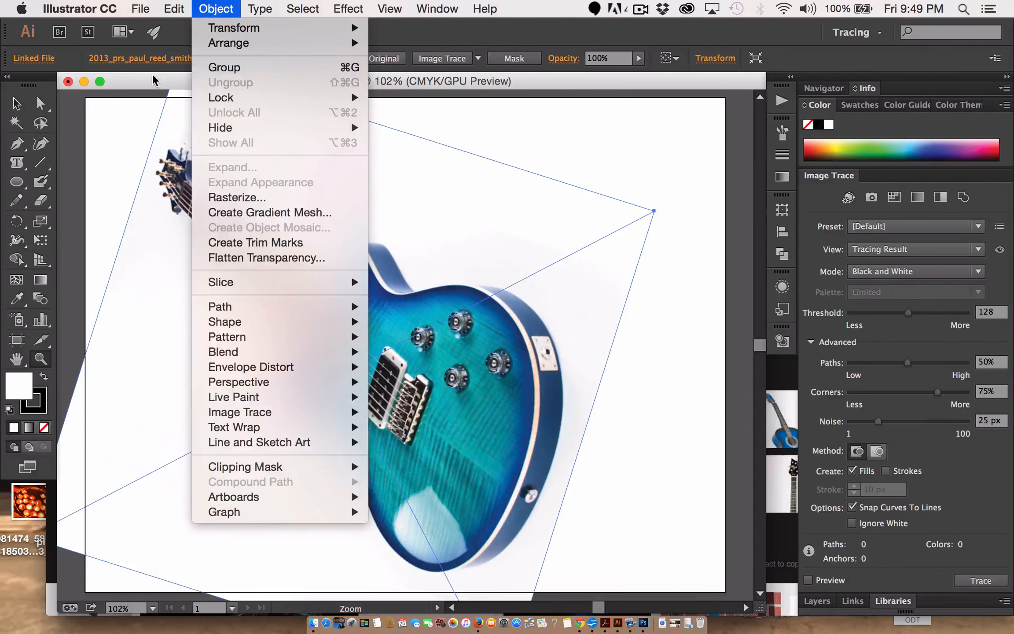
- Close and reopen the Image Trace panel, and detach it as a floating panel next to the guitar
{"action": "mouse_move", "coordinate": [169, 8]}
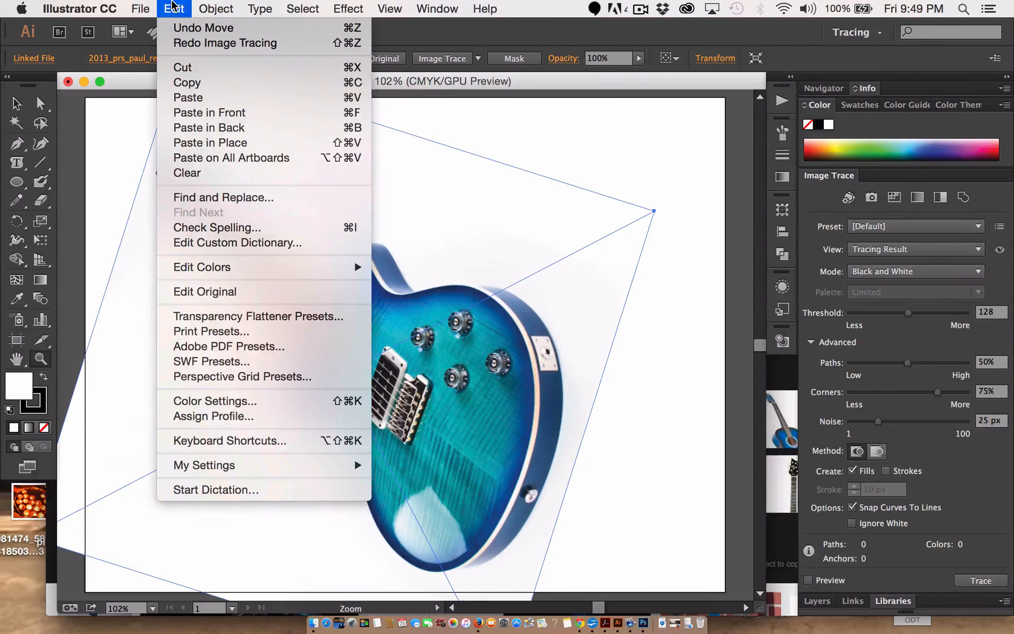
{"action": "mouse_move", "coordinate": [440, 9]}
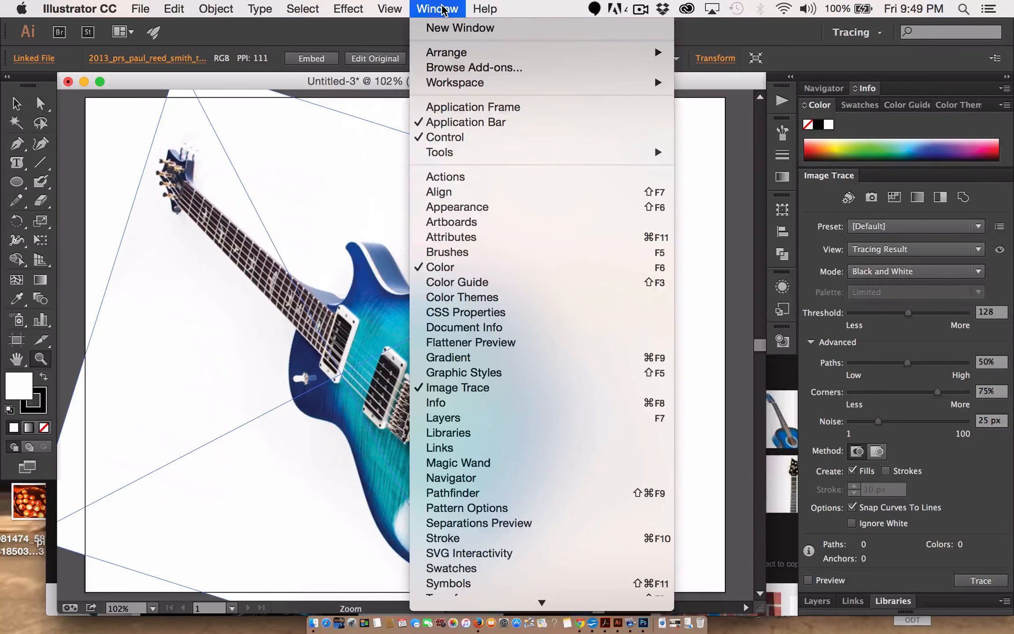
{"action": "scroll", "coordinate": [502, 581], "scroll_direction": "down", "scroll_amount": 3}
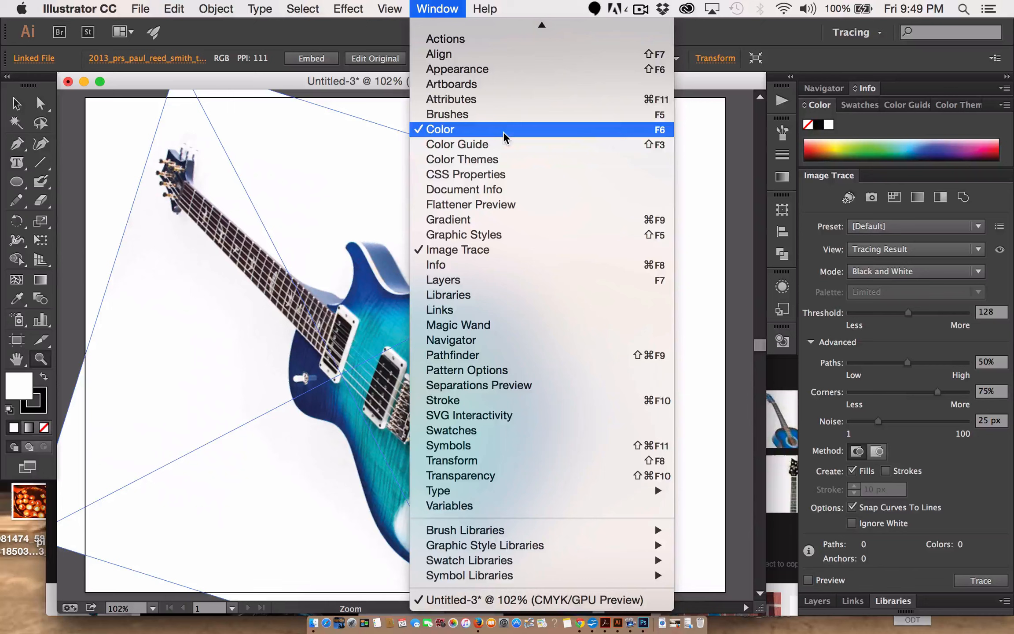
{"action": "scroll", "coordinate": [506, 100], "scroll_direction": "up", "scroll_amount": 4}
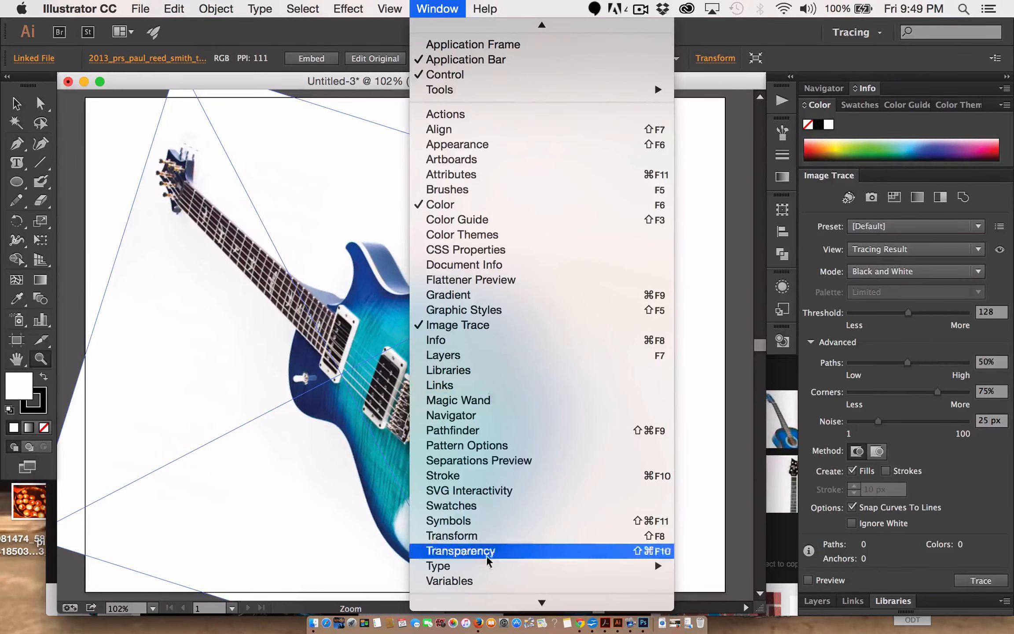
{"action": "scroll", "coordinate": [488, 548], "scroll_direction": "down", "scroll_amount": 5}
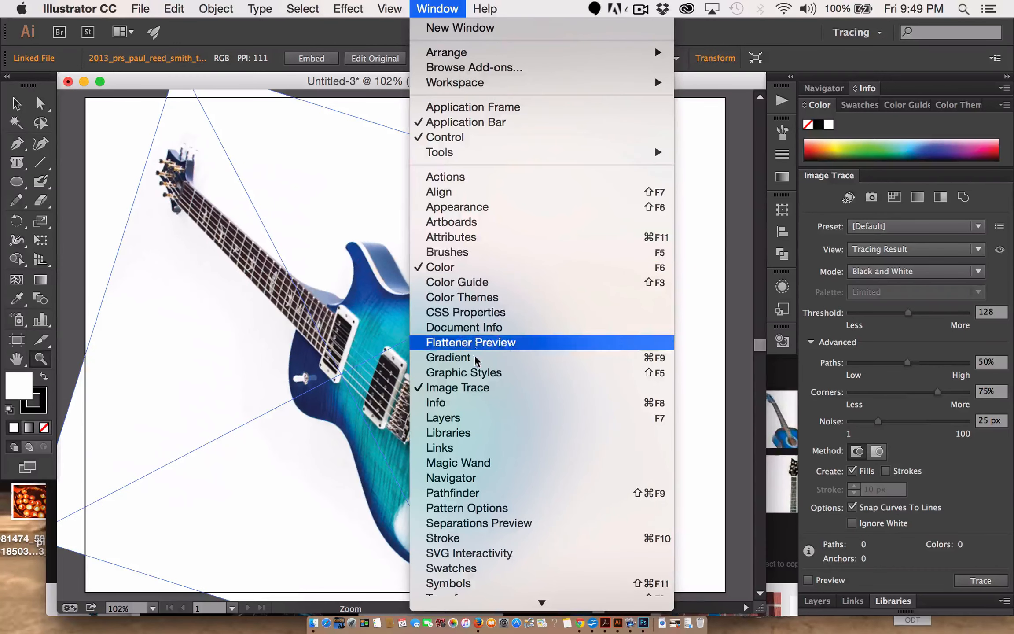
{"action": "left_click", "coordinate": [483, 388]}
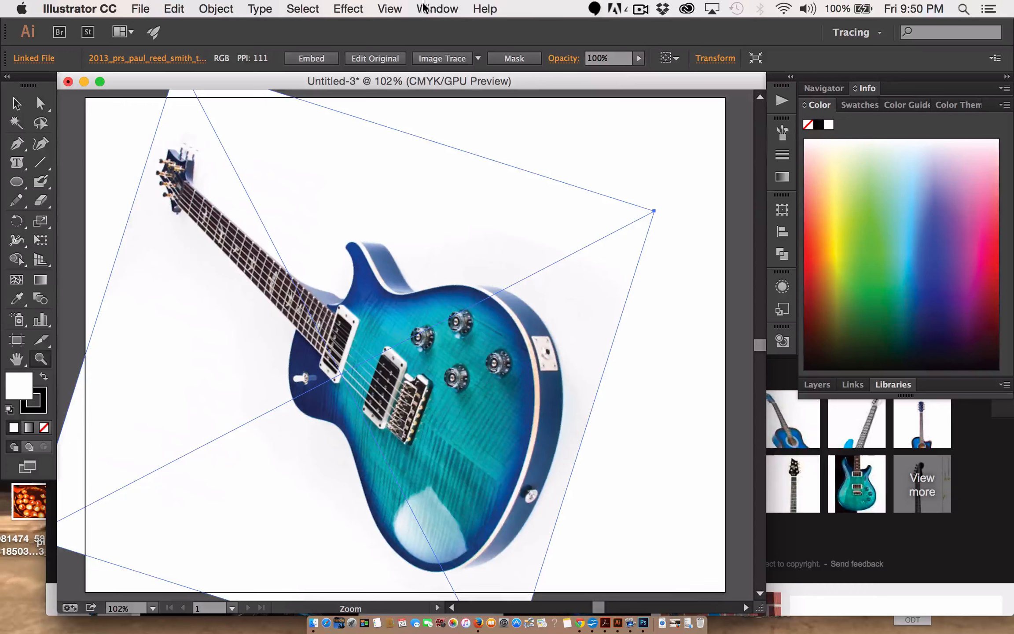
{"action": "left_click", "coordinate": [438, 8]}
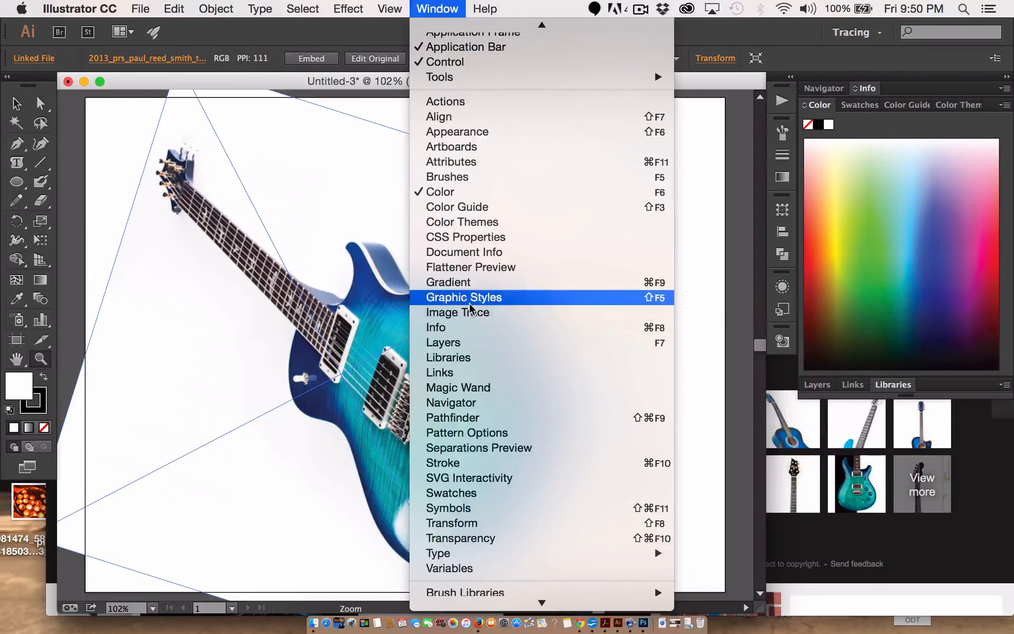
{"action": "left_click", "coordinate": [477, 313]}
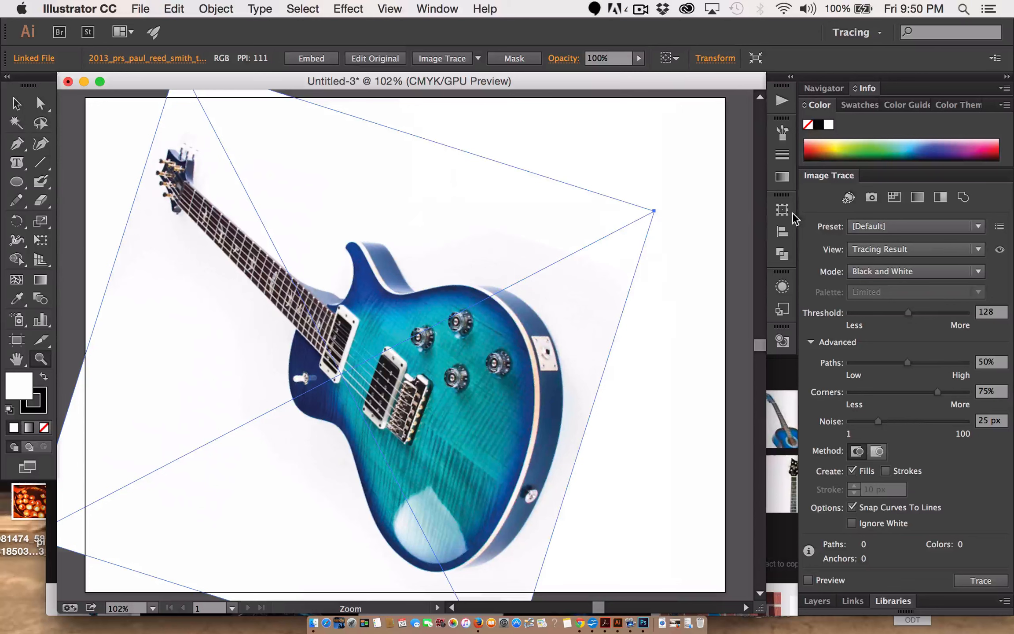
{"action": "mouse_move", "coordinate": [830, 176]}
{"action": "left_mouse_down"}
{"action": "mouse_move", "coordinate": [685, 131]}
{"action": "mouse_move", "coordinate": [640, 132]}
{"action": "left_mouse_up"}
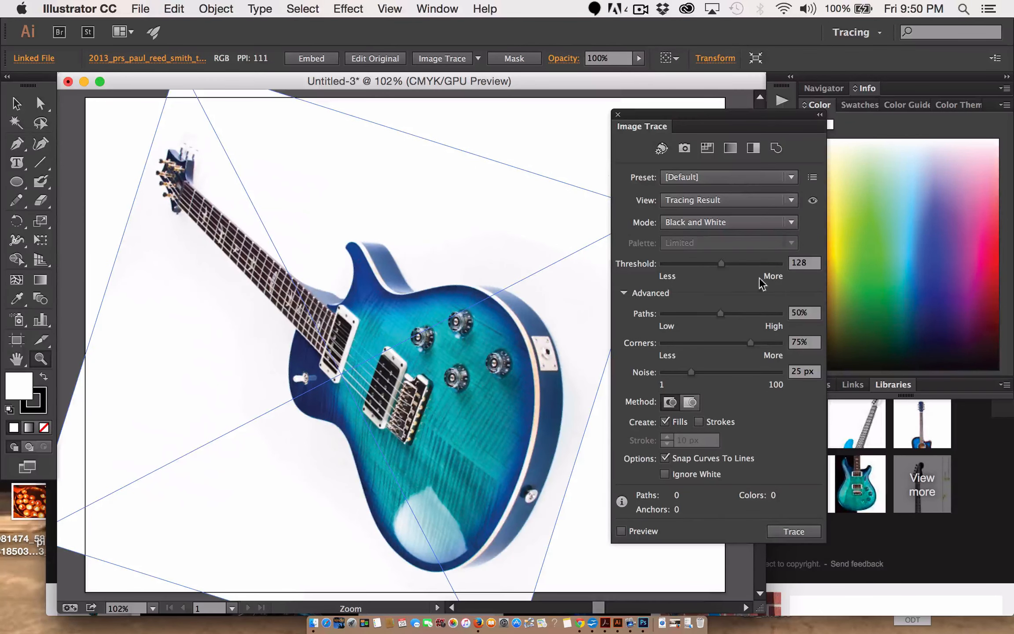
{"action": "left_click", "coordinate": [440, 8]}
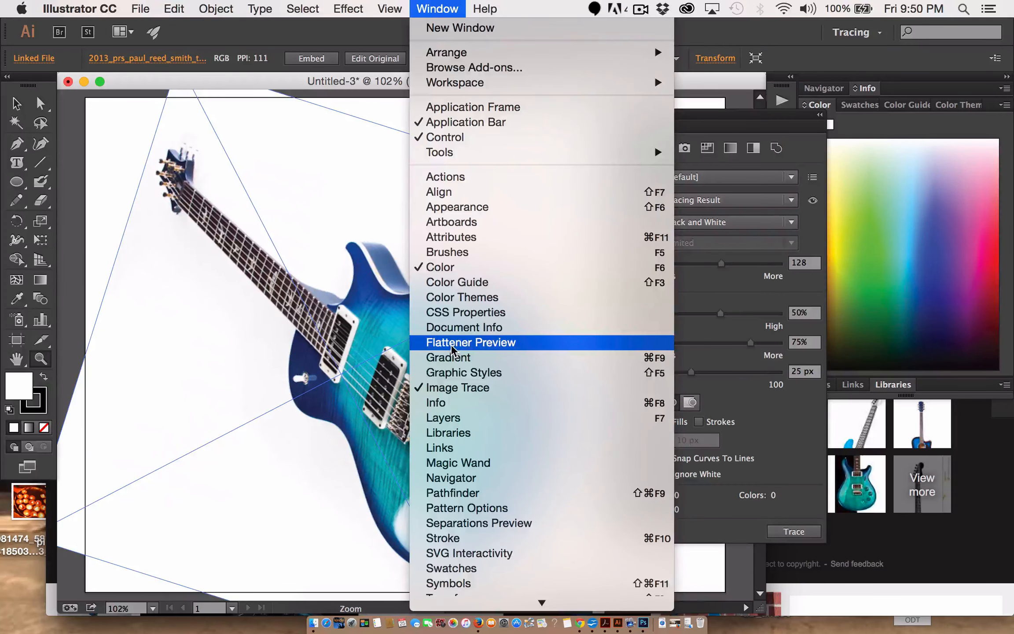
{"action": "left_click", "coordinate": [469, 391]}
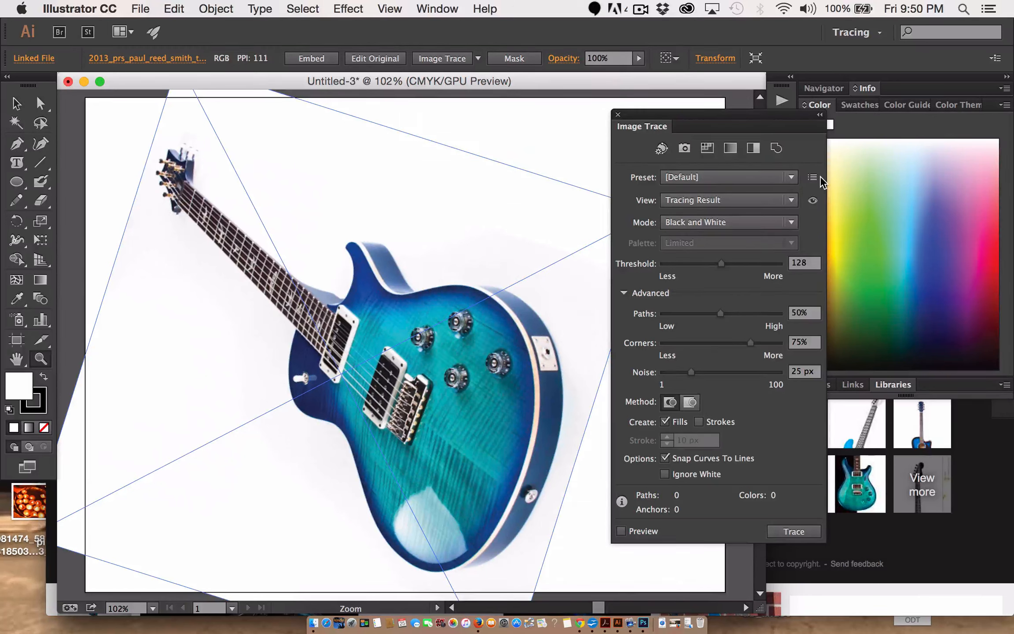
{"action": "left_click", "coordinate": [624, 292]}
{"action": "left_click", "coordinate": [624, 293]}
{"action": "left_click", "coordinate": [624, 293]}
{"action": "left_click", "coordinate": [624, 292]}
{"action": "left_click", "coordinate": [624, 292]}
{"action": "left_click", "coordinate": [624, 293]}
- Set the image trace threshold to 60 and corners to 47%, using Color mode with a limited palette
{"action": "left_click_drag", "start_coordinate": [719, 262], "coordinate": [689, 262]}
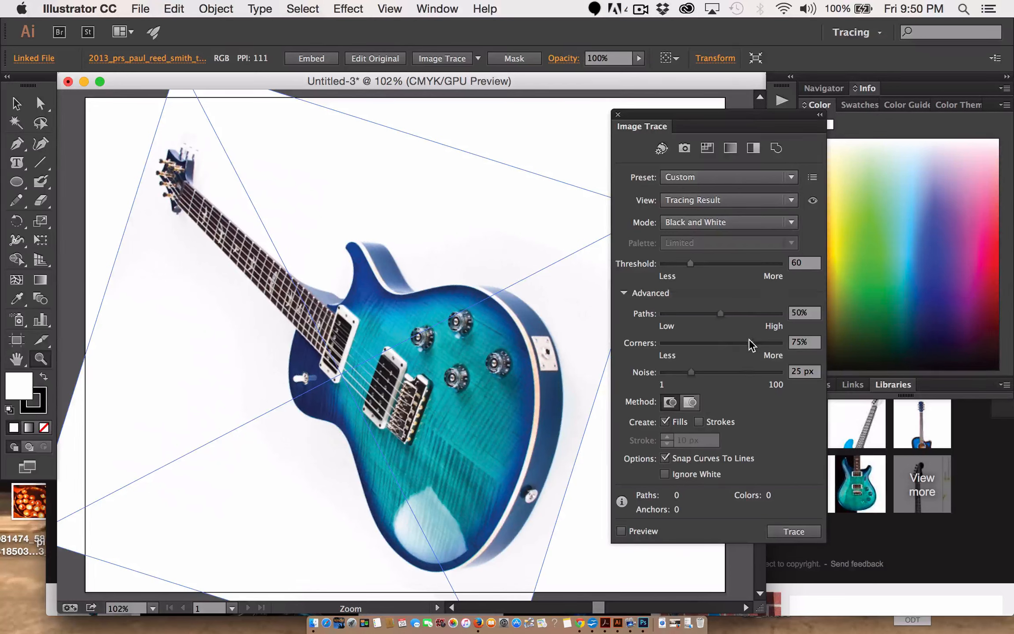
{"action": "left_click_drag", "start_coordinate": [752, 343], "coordinate": [717, 343]}
{"action": "left_click", "coordinate": [710, 224]}
{"action": "left_click", "coordinate": [707, 240]}
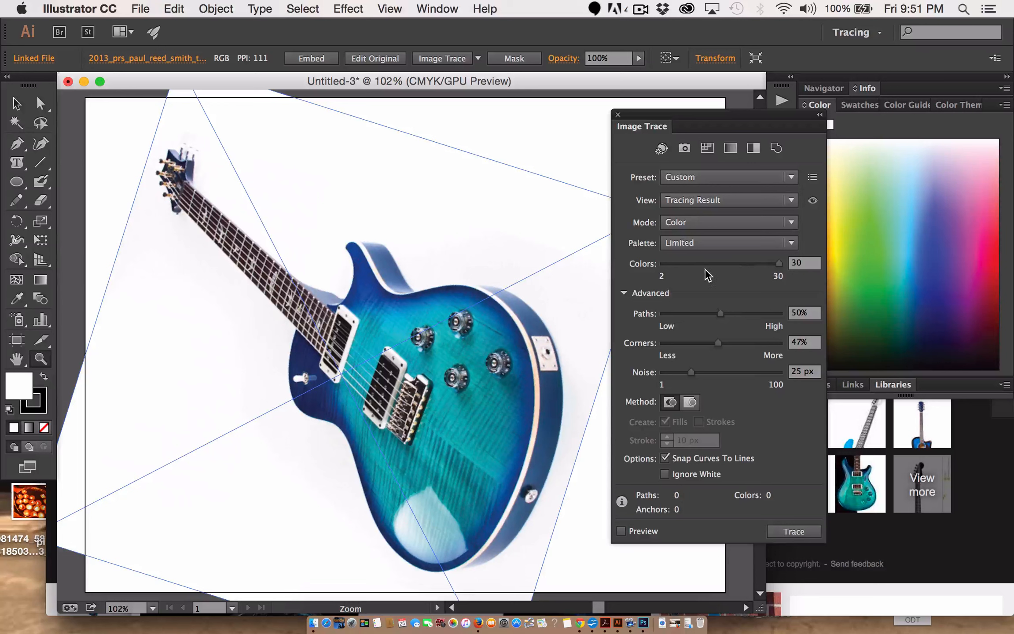
- Preview the guitar's color trace with 15 colors and reduce it to 10 colors
{"action": "left_click", "coordinate": [701, 265]}
{"action": "left_click", "coordinate": [716, 264]}
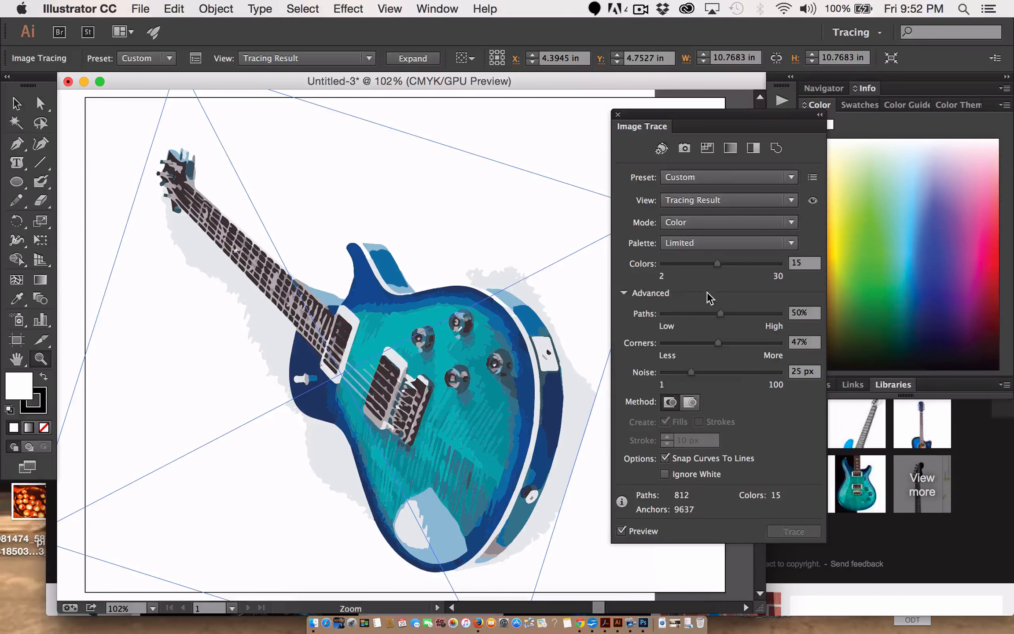
{"action": "left_click", "coordinate": [621, 530]}
{"action": "left_click_drag", "start_coordinate": [718, 263], "coordinate": [698, 267]}
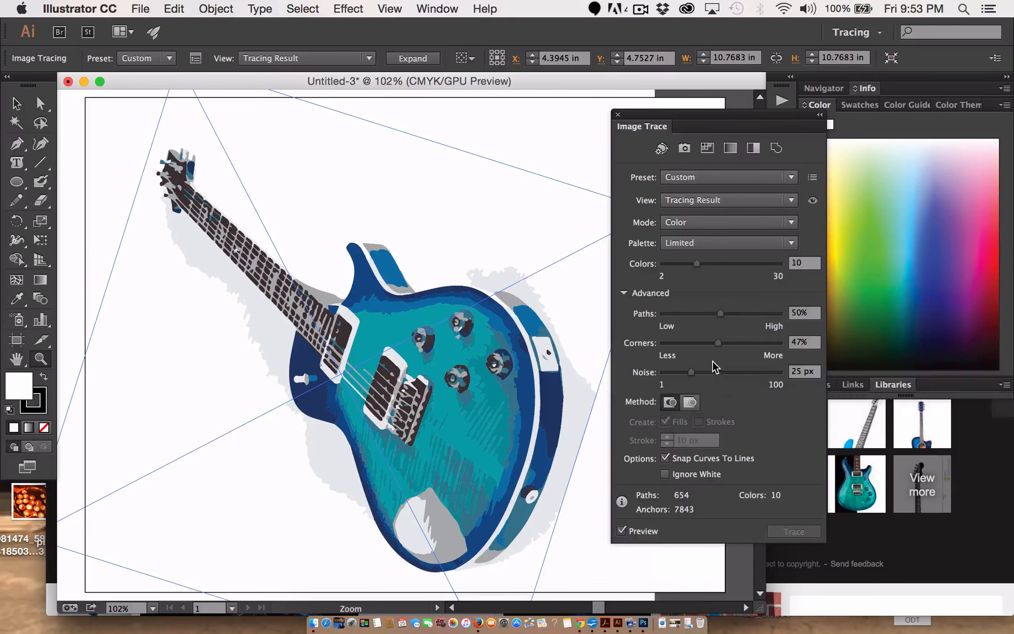
- Set the trace corners to 24% and colors to 8, preview the result, and close the trace settings
{"action": "left_click_drag", "start_coordinate": [718, 344], "coordinate": [691, 344]}
{"action": "left_click", "coordinate": [621, 531]}
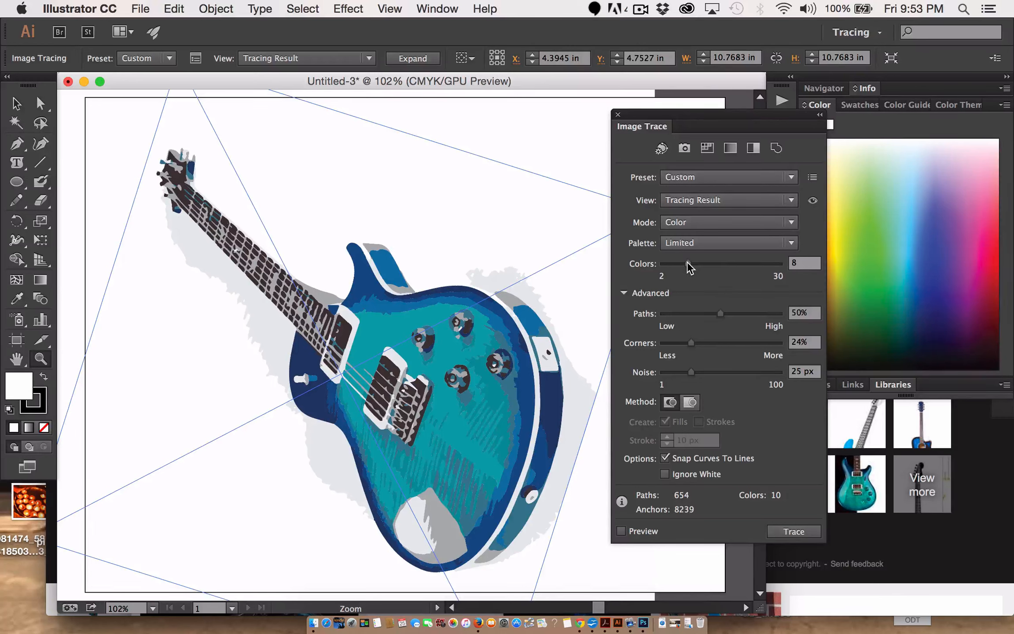
{"action": "left_click", "coordinate": [621, 531]}
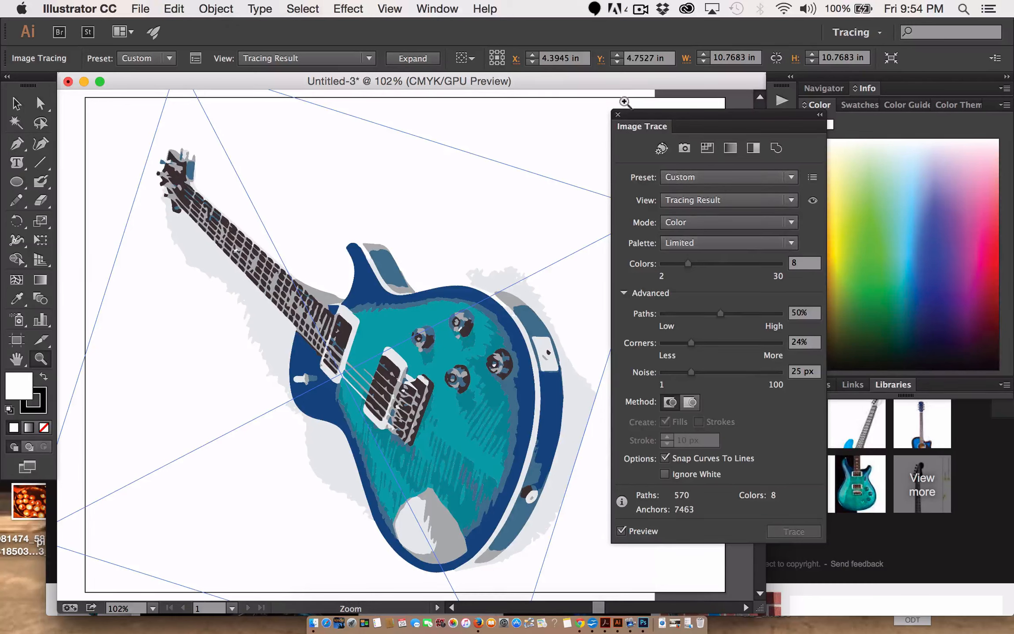
{"action": "left_click", "coordinate": [618, 115]}
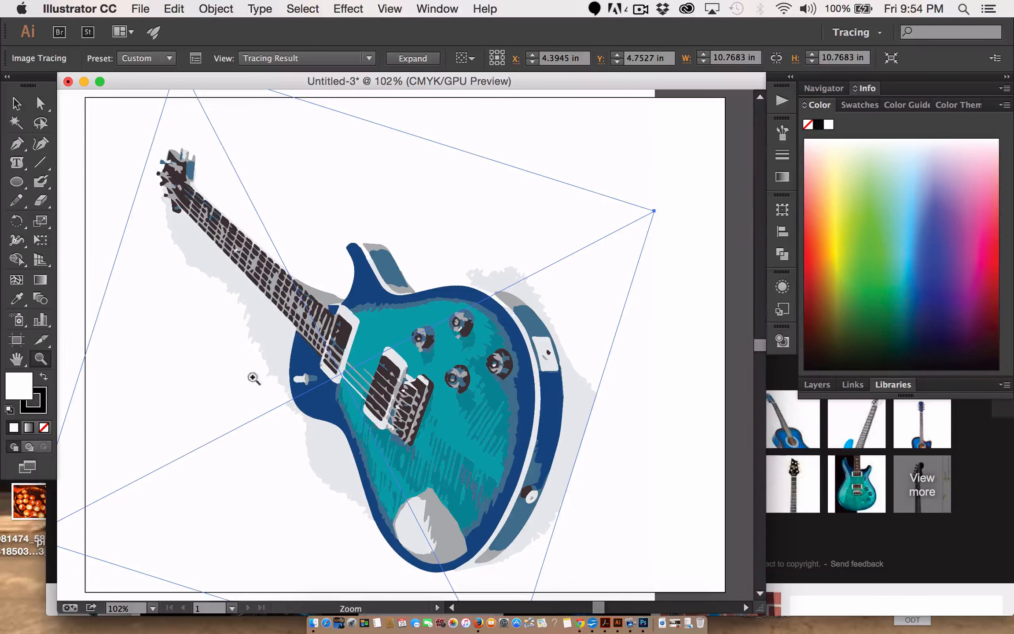
- Expand the traced guitar into editable vector paths with Object and Fill enabled
{"action": "left_click", "coordinate": [224, 9]}
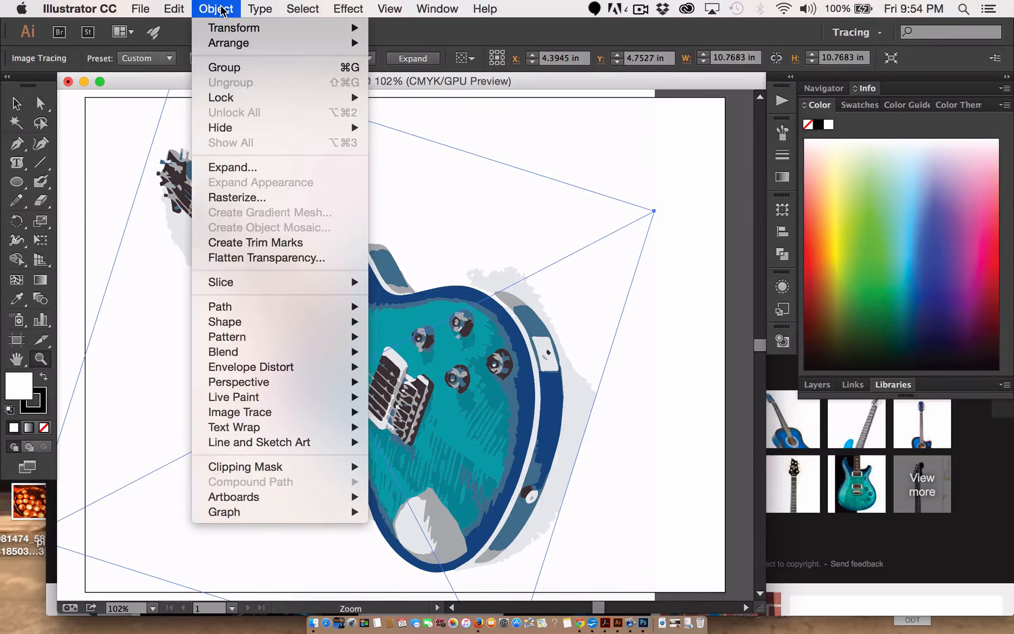
{"action": "mouse_move", "coordinate": [176, 8]}
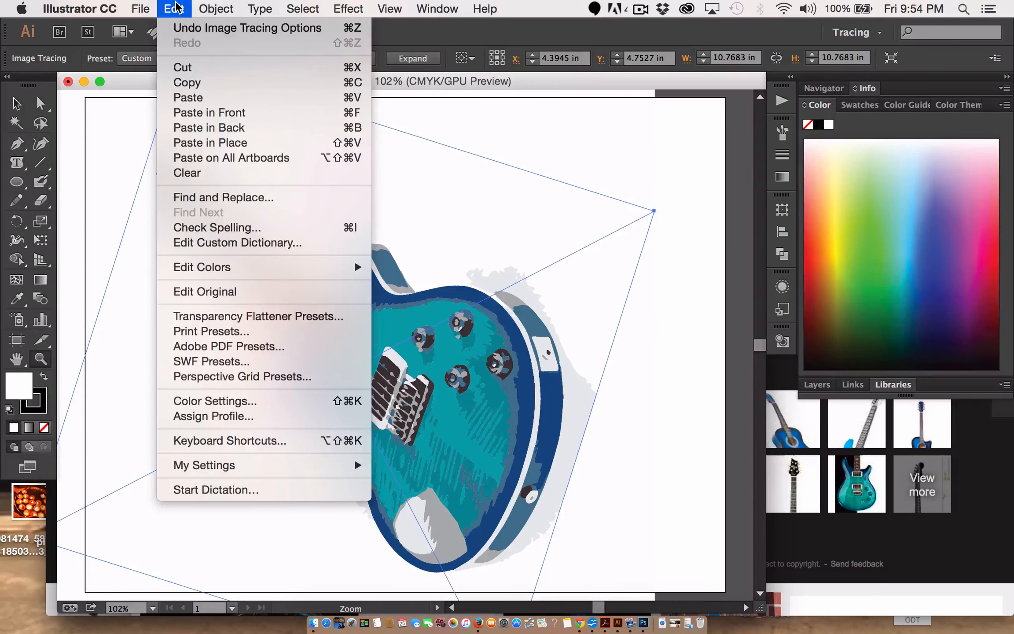
{"action": "mouse_move", "coordinate": [216, 9]}
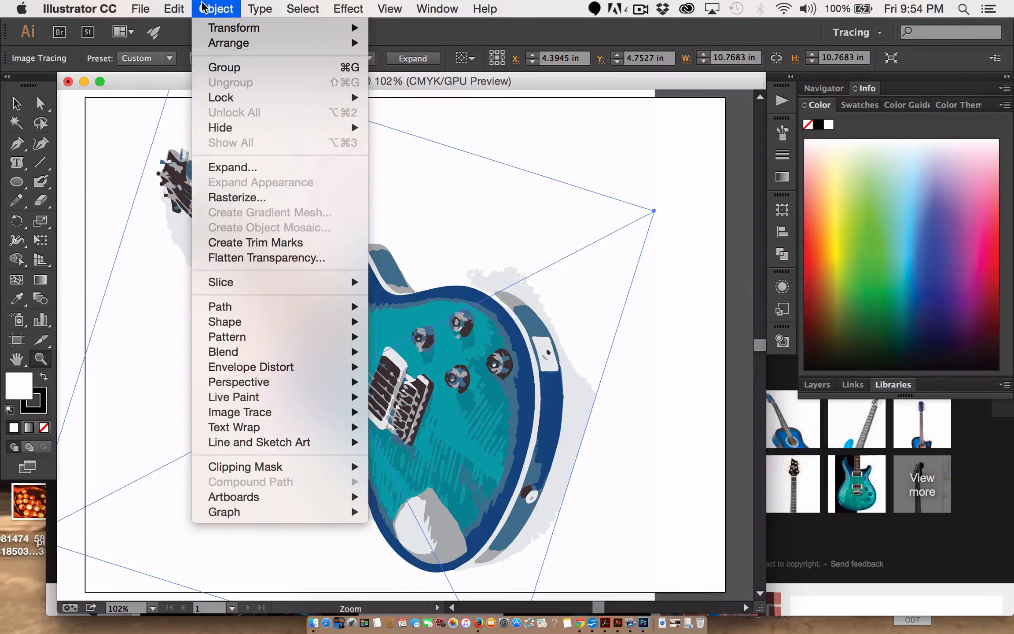
{"action": "left_click", "coordinate": [232, 168]}
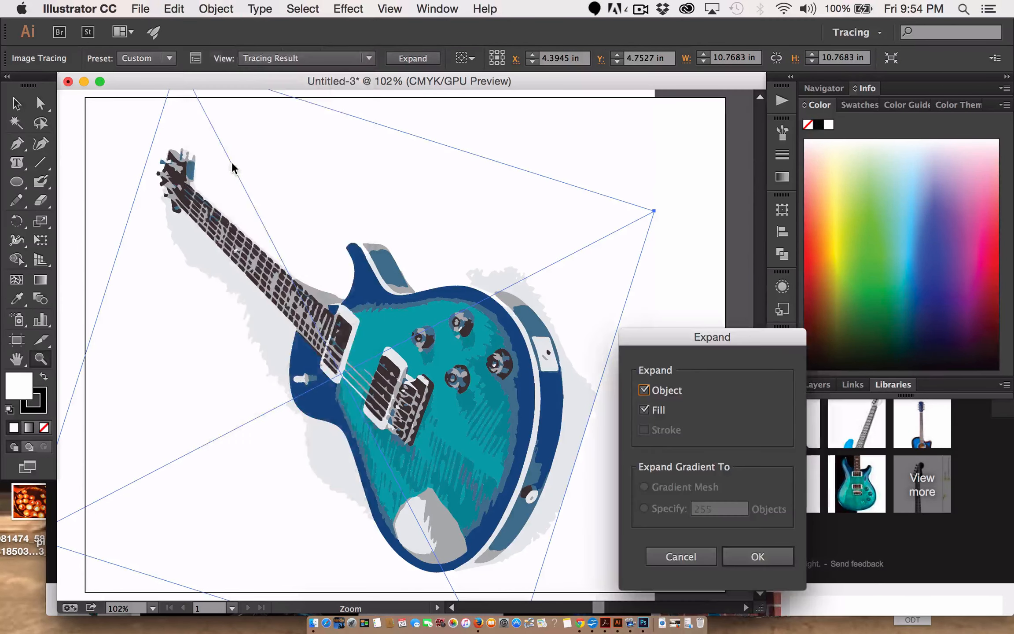
{"action": "left_click", "coordinate": [753, 557]}
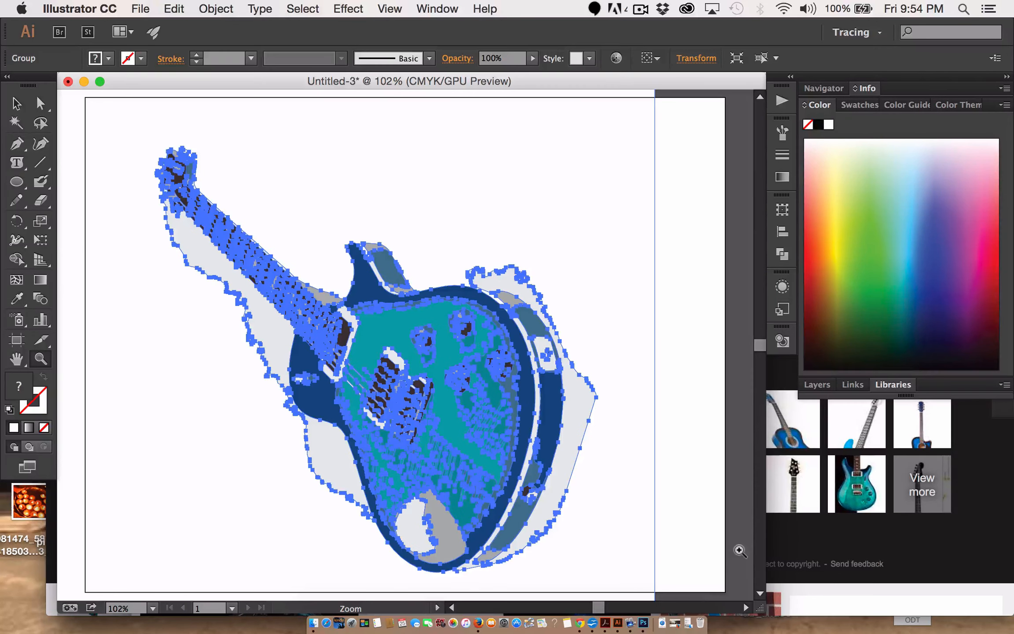
- Ungroup the expanded guitar artwork and deselect everything
{"action": "left_click", "coordinate": [208, 7]}
{"action": "left_click", "coordinate": [224, 82]}
{"action": "left_click", "coordinate": [16, 105]}
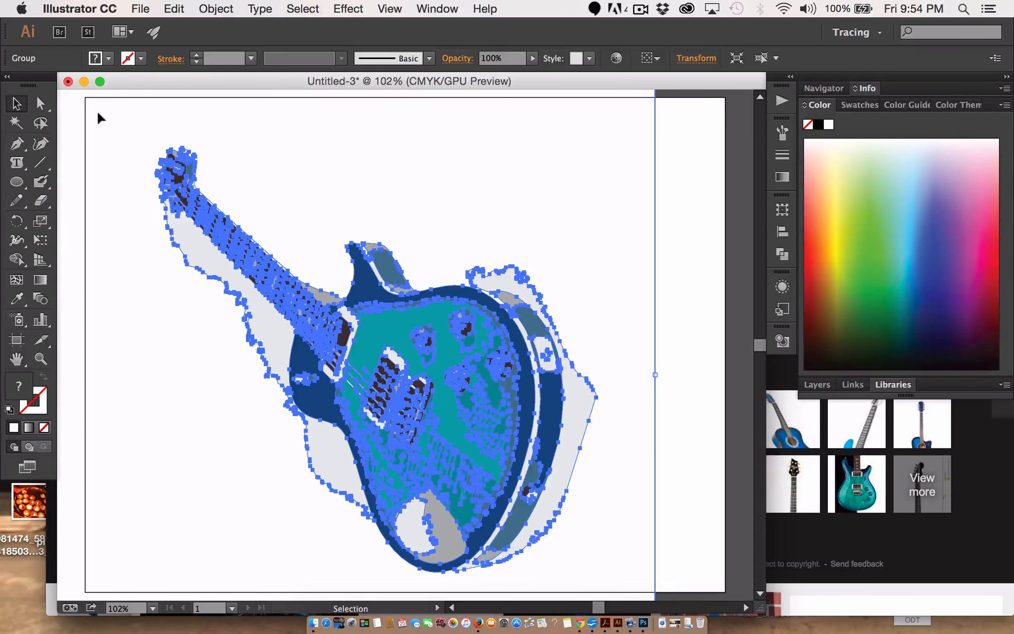
{"action": "left_click", "coordinate": [690, 258]}
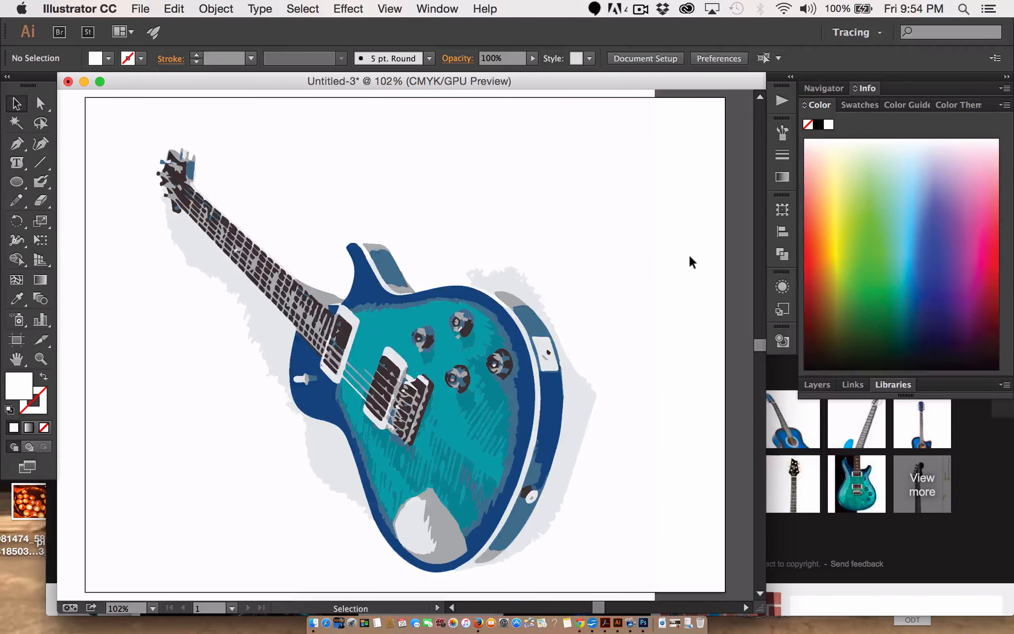
- Directly select the light gray shadow shapes around the guitar, ending with the one below the neck
{"action": "left_click", "coordinate": [40, 104]}
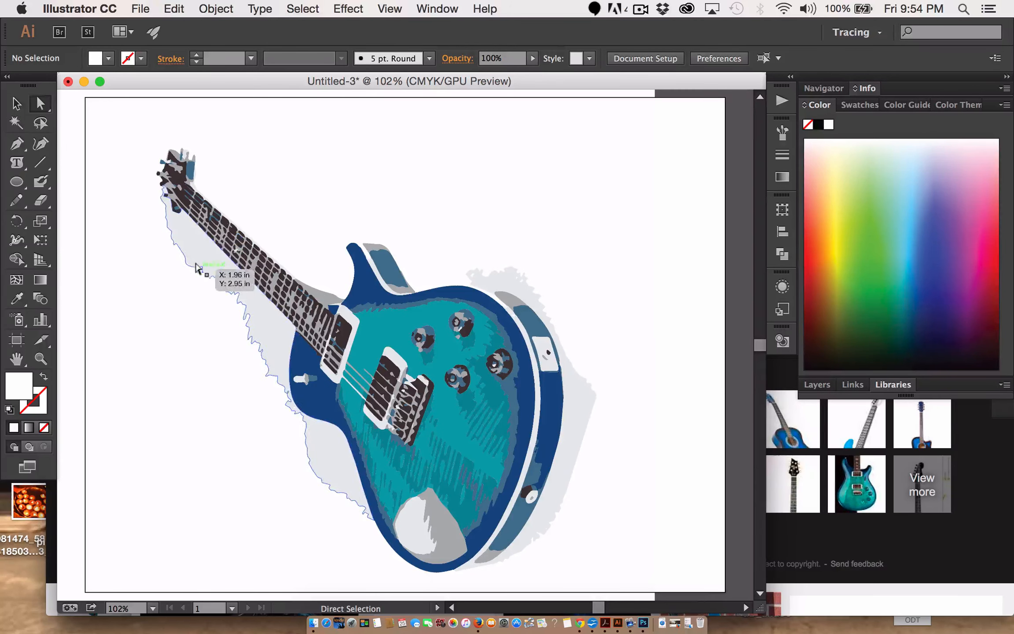
{"action": "left_click", "coordinate": [217, 271]}
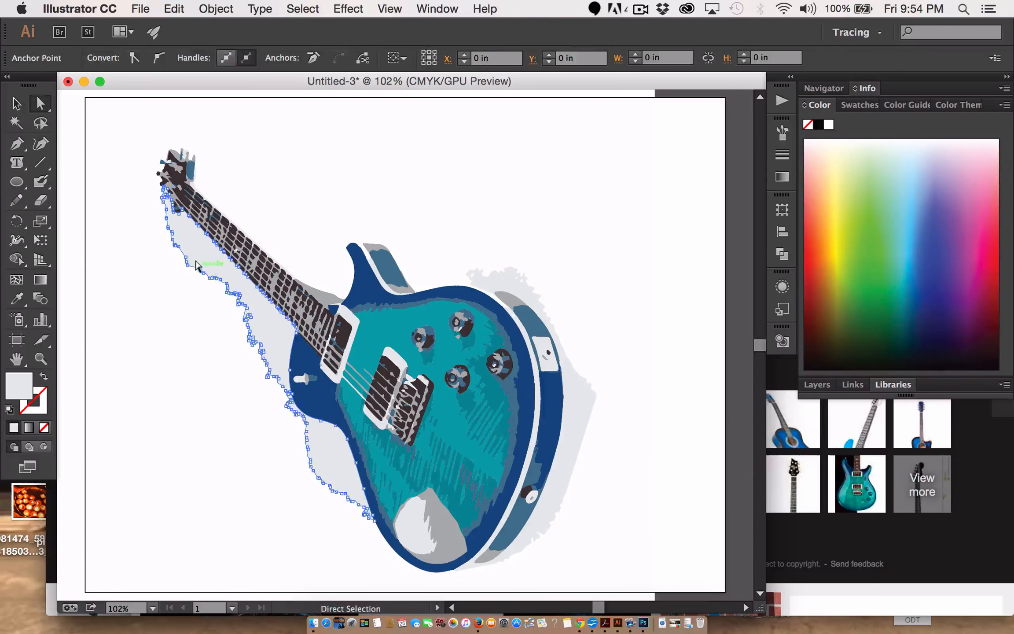
{"action": "left_click", "coordinate": [569, 449]}
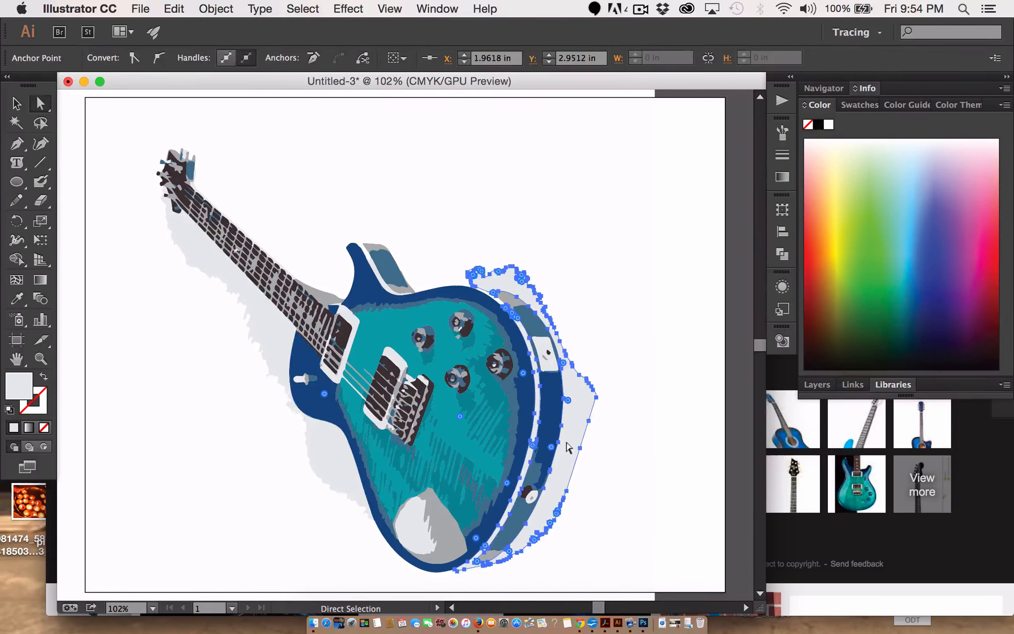
{"action": "left_click", "coordinate": [193, 246]}
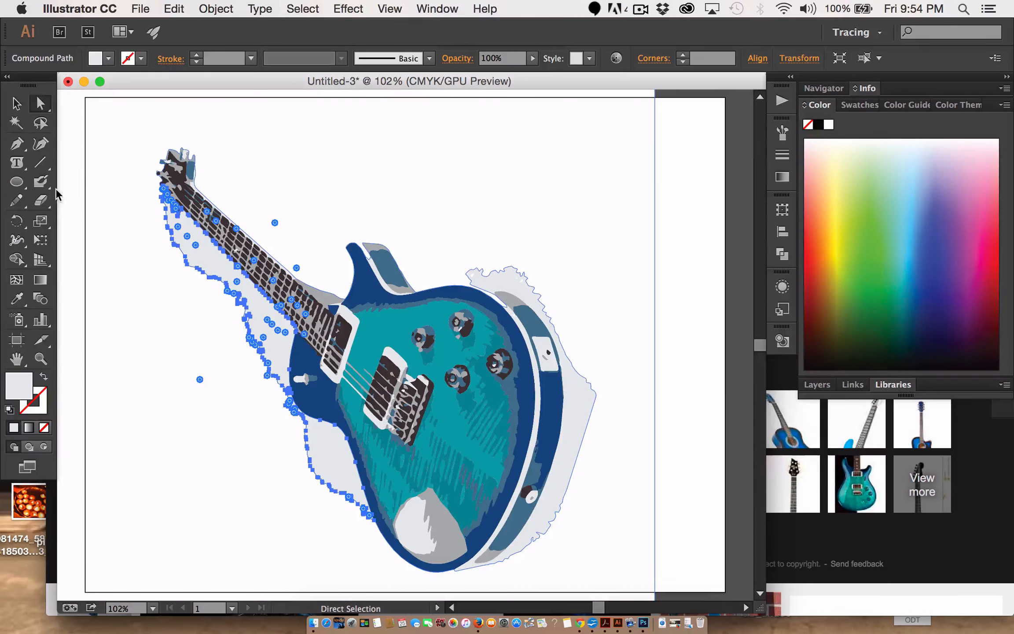
- Save the document to the Desktop as blue_guitar.ai in Adobe Illustrator format with the Illustrator CC version
{"action": "left_click", "coordinate": [140, 8]}
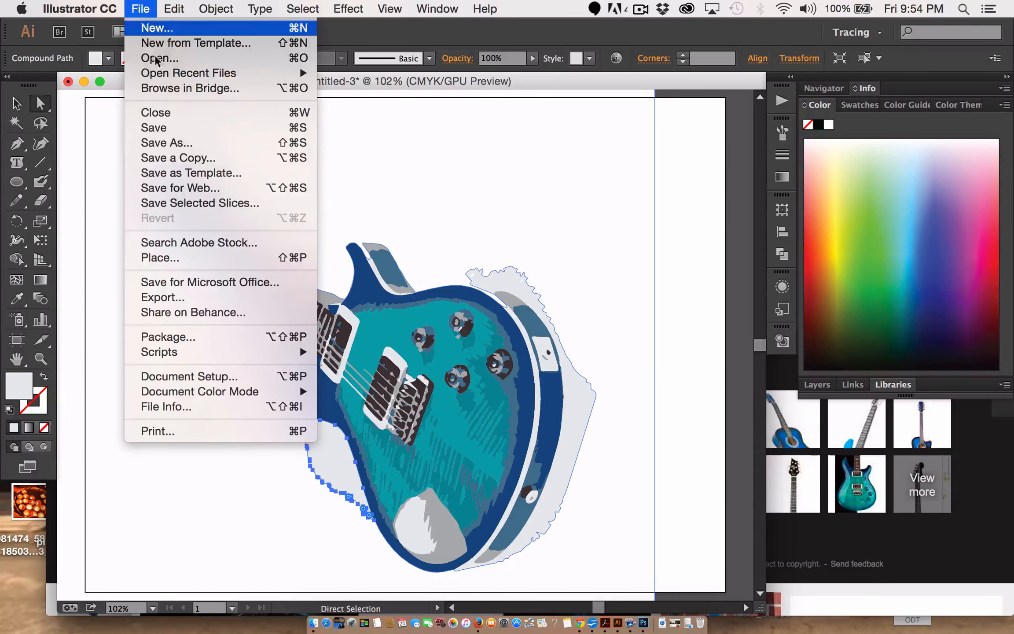
{"action": "left_click", "coordinate": [185, 142]}
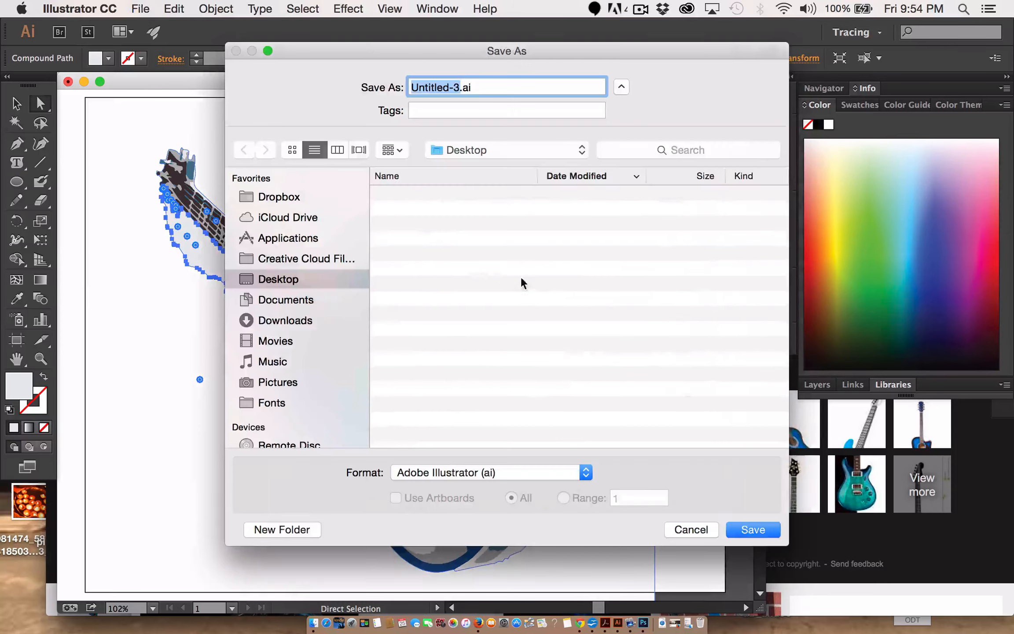
{"action": "type", "text": "blueg"}
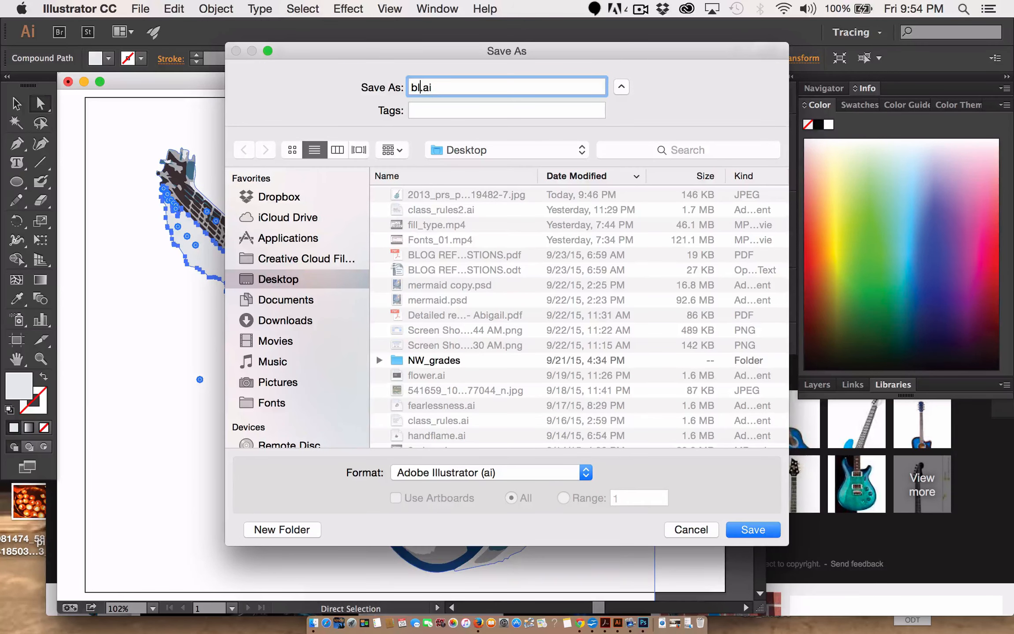
{"action": "type", "text": "uitar"}
{"action": "key", "text": "Left"}
{"action": "key", "text": "Left"}
{"action": "key", "text": "Left"}
{"action": "type", "text": "_"}
{"action": "left_click", "coordinate": [740, 530]}
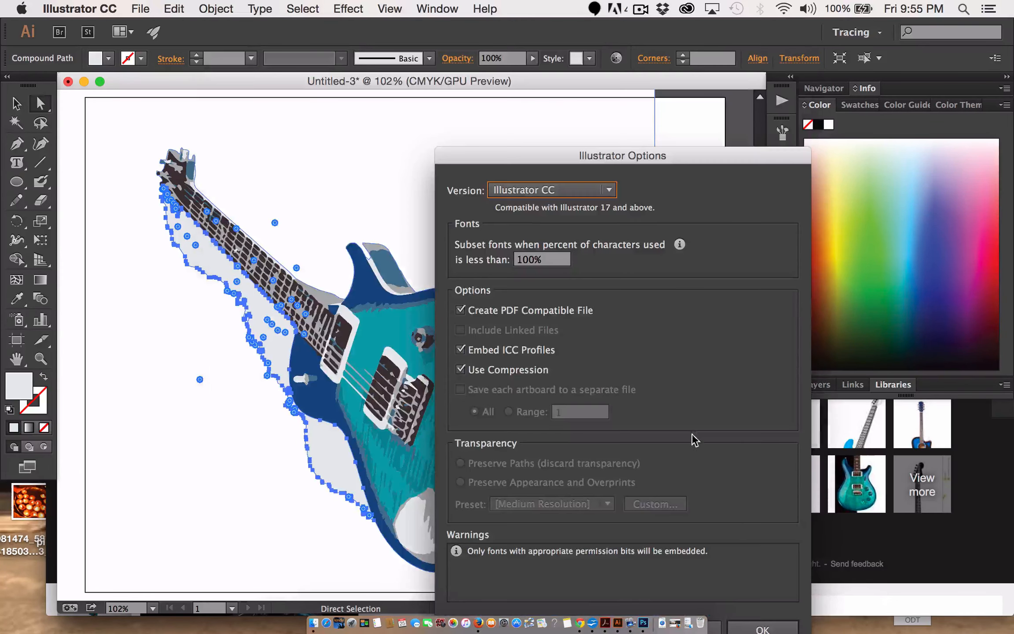
{"action": "left_click", "coordinate": [777, 627]}
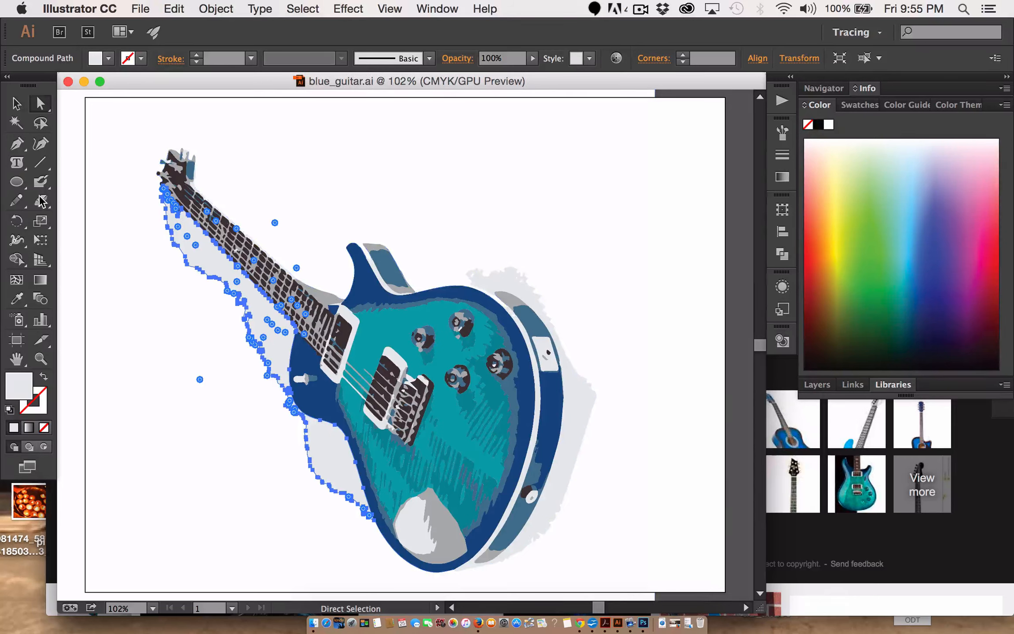
- Smooth the jagged outer edge of the selected light gray shadow below the guitar's neck and lower body with the Smooth tool
{"action": "left_click", "coordinate": [16, 202]}
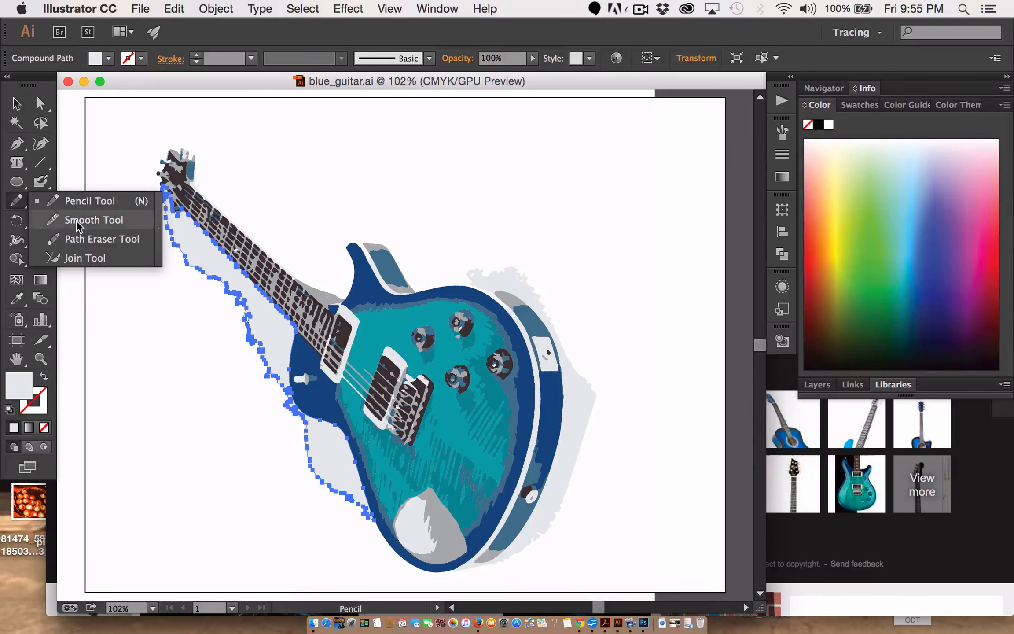
{"action": "left_click", "coordinate": [78, 220]}
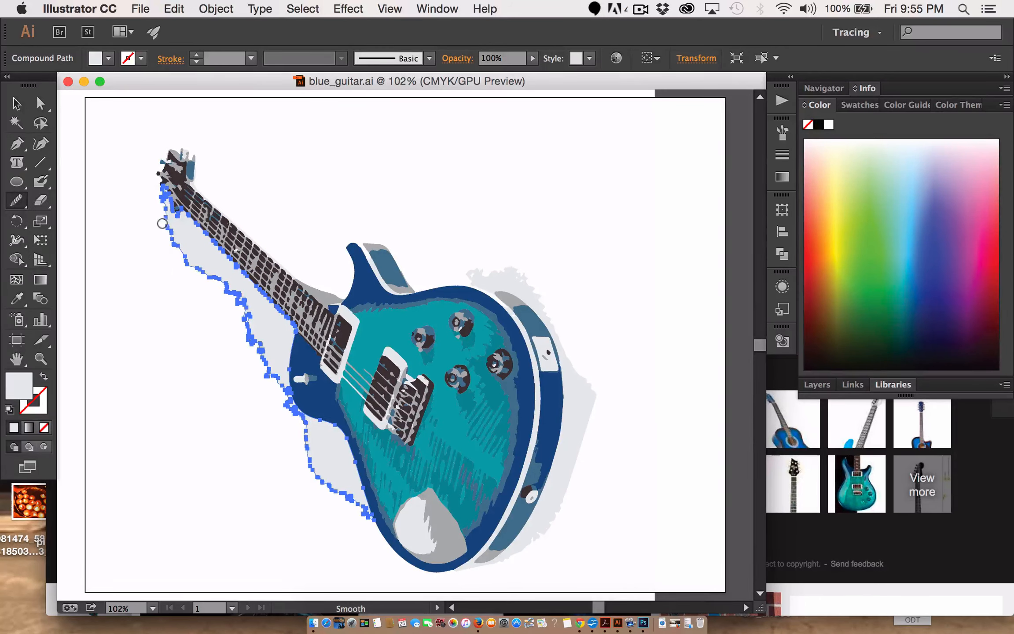
{"action": "mouse_move", "coordinate": [160, 222]}
{"action": "left_mouse_down"}
{"action": "mouse_move", "coordinate": [230, 297]}
{"action": "mouse_move", "coordinate": [278, 393]}
{"action": "mouse_move", "coordinate": [177, 252]}
{"action": "mouse_move", "coordinate": [239, 313]}
{"action": "left_mouse_up"}
{"action": "mouse_move", "coordinate": [211, 266]}
{"action": "left_mouse_down"}
{"action": "mouse_move", "coordinate": [240, 318]}
{"action": "mouse_move", "coordinate": [208, 282]}
{"action": "mouse_move", "coordinate": [247, 331]}
{"action": "mouse_move", "coordinate": [216, 279]}
{"action": "mouse_move", "coordinate": [208, 277]}
{"action": "mouse_move", "coordinate": [242, 355]}
{"action": "left_mouse_up"}
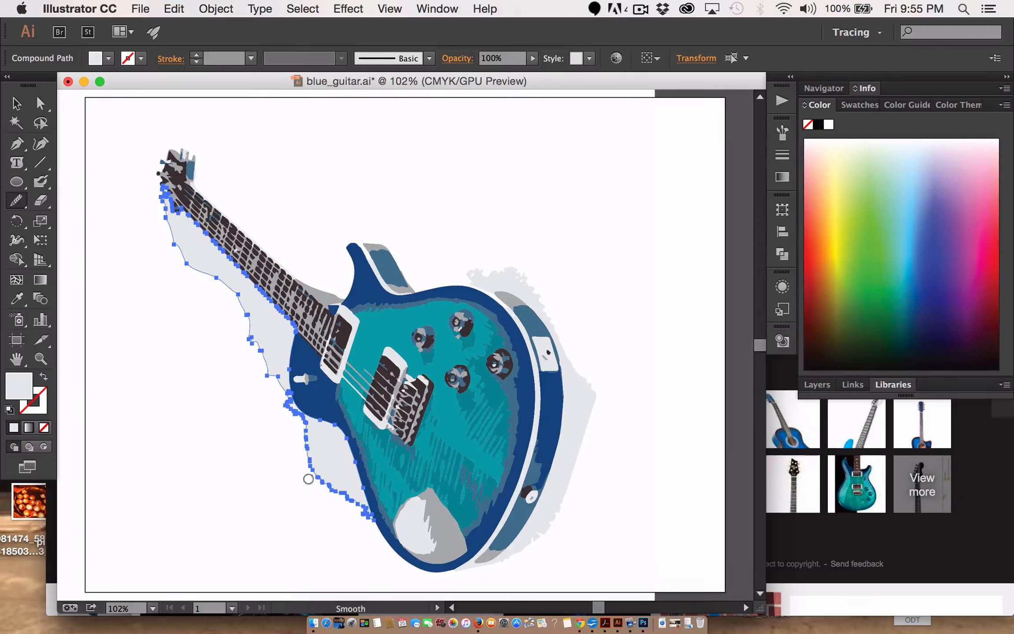
{"action": "mouse_move", "coordinate": [322, 476]}
{"action": "left_mouse_down"}
{"action": "mouse_move", "coordinate": [275, 389]}
{"action": "mouse_move", "coordinate": [323, 468]}
{"action": "left_mouse_up"}
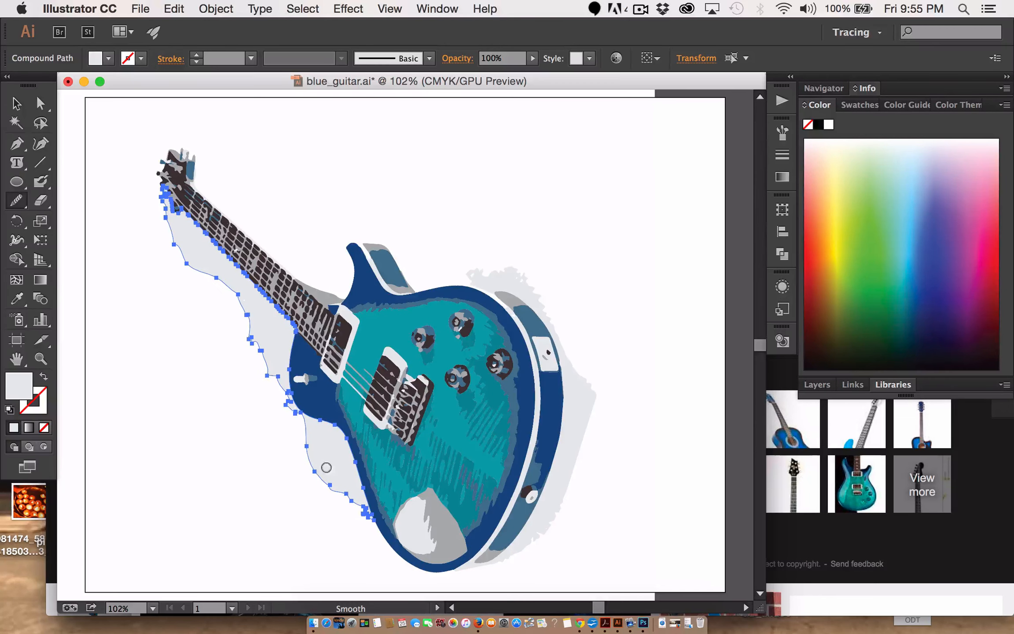
{"action": "mouse_move", "coordinate": [289, 408]}
{"action": "left_mouse_down"}
{"action": "mouse_move", "coordinate": [267, 376]}
{"action": "mouse_move", "coordinate": [288, 413]}
{"action": "left_mouse_up"}
{"action": "mouse_move", "coordinate": [178, 247]}
{"action": "left_mouse_down"}
{"action": "mouse_move", "coordinate": [155, 185]}
{"action": "mouse_move", "coordinate": [244, 348]}
{"action": "mouse_move", "coordinate": [266, 367]}
{"action": "mouse_move", "coordinate": [239, 308]}
{"action": "mouse_move", "coordinate": [257, 366]}
{"action": "left_mouse_up"}
{"action": "mouse_move", "coordinate": [259, 363]}
{"action": "left_mouse_down"}
{"action": "mouse_move", "coordinate": [250, 317]}
{"action": "mouse_move", "coordinate": [258, 367]}
{"action": "left_mouse_up"}
{"action": "left_click_drag", "start_coordinate": [238, 317], "coordinate": [263, 381]}
{"action": "left_click_drag", "start_coordinate": [249, 316], "coordinate": [266, 387]}
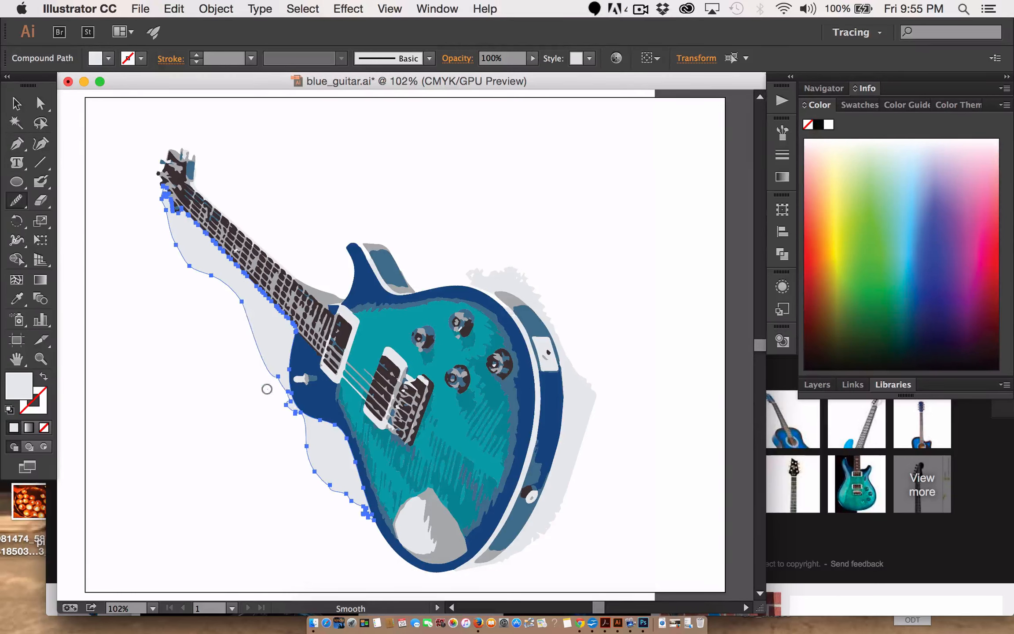
- Directly select the white background shape surrounding the guitar and delete it
{"action": "key", "text": "v"}
{"action": "key", "text": "super+a"}
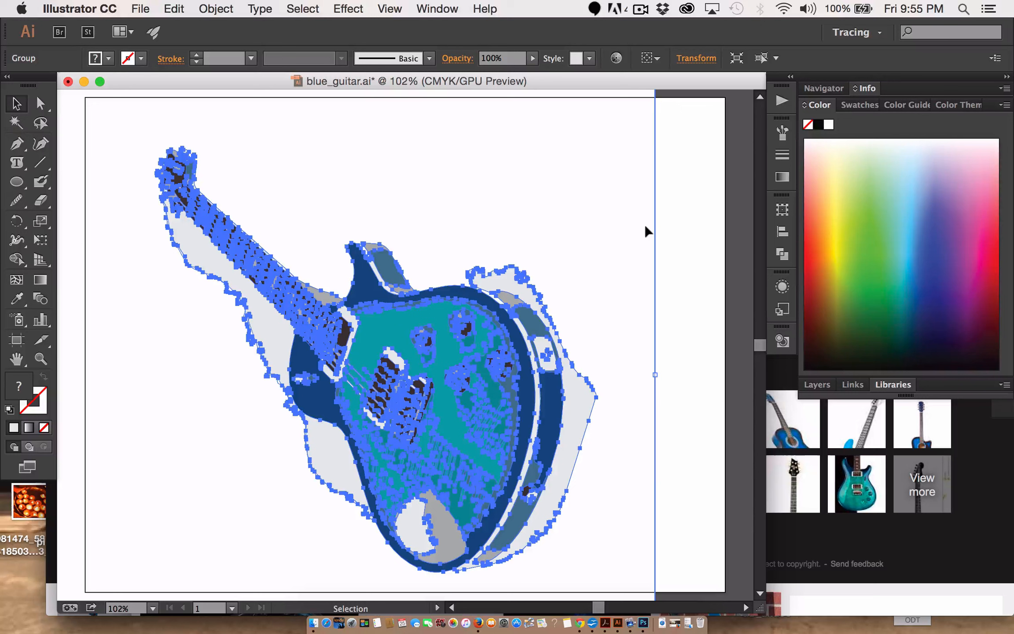
{"action": "left_click", "coordinate": [699, 311]}
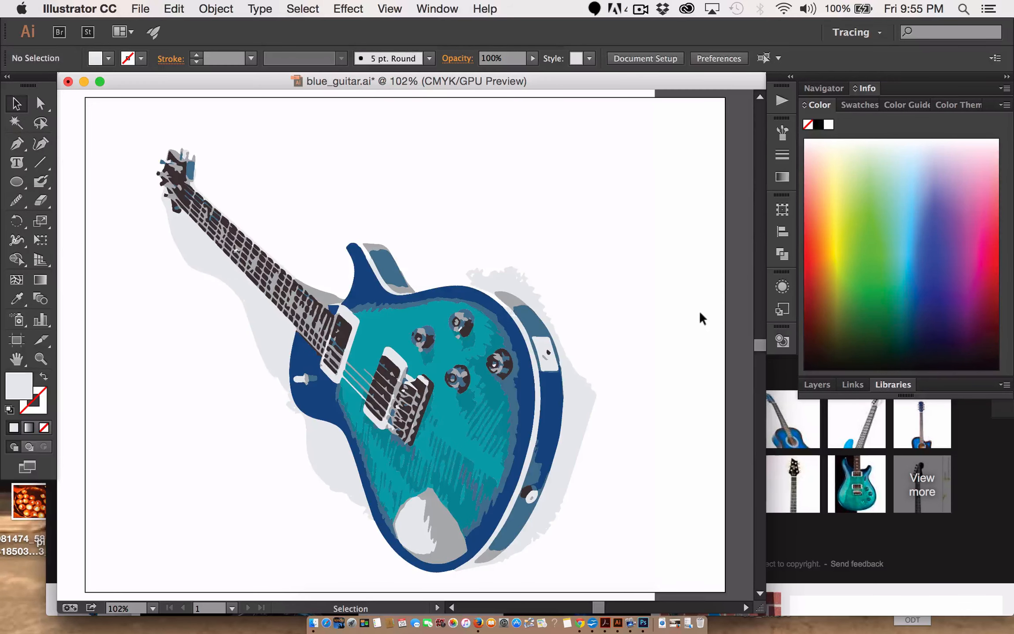
{"action": "left_click", "coordinate": [40, 103]}
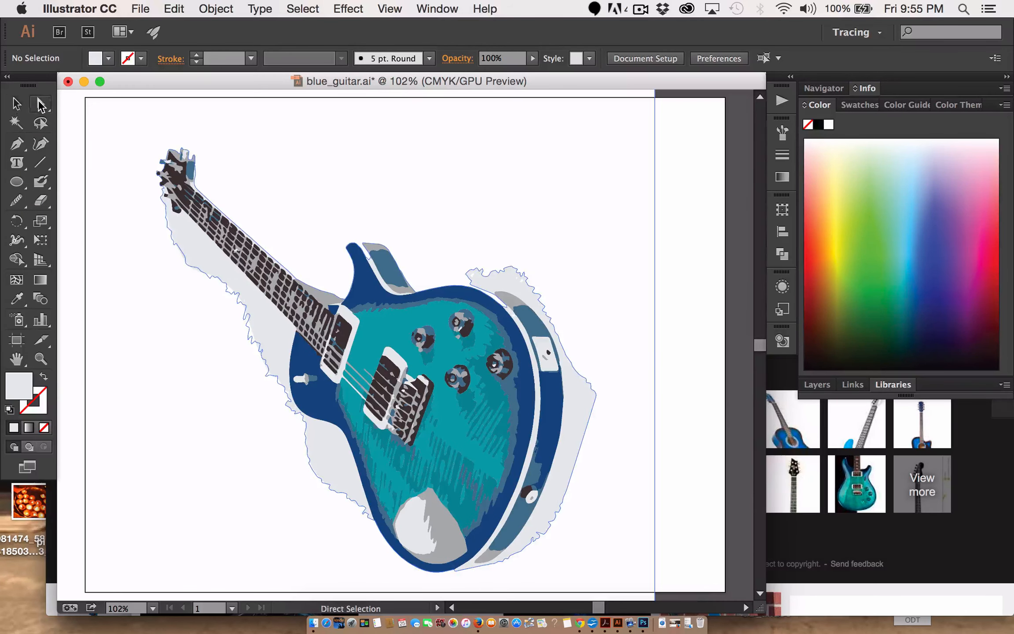
{"action": "left_click", "coordinate": [140, 163]}
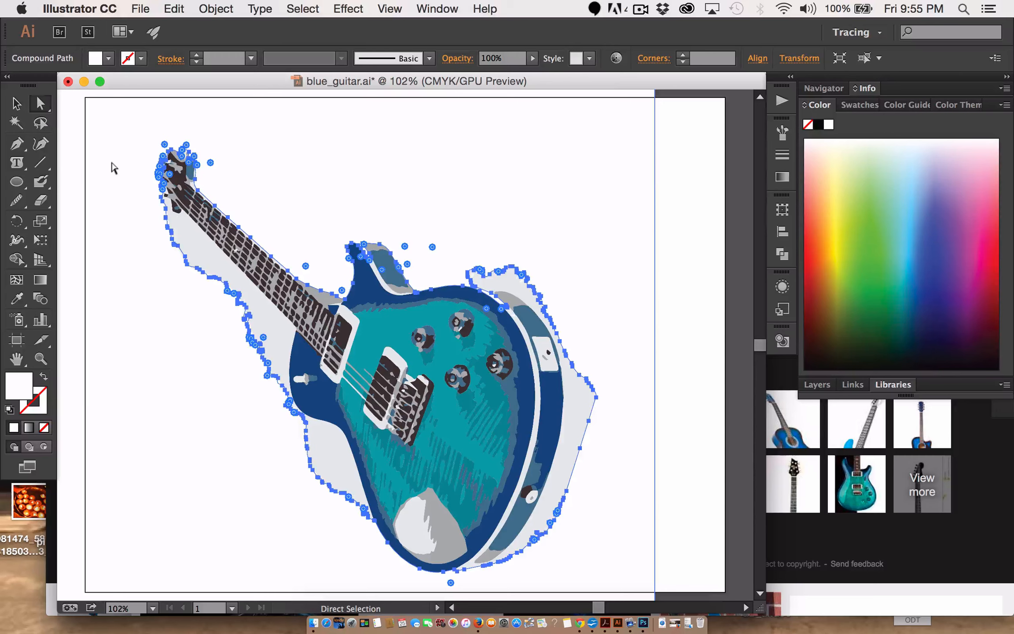
{"action": "key", "text": "Delete"}
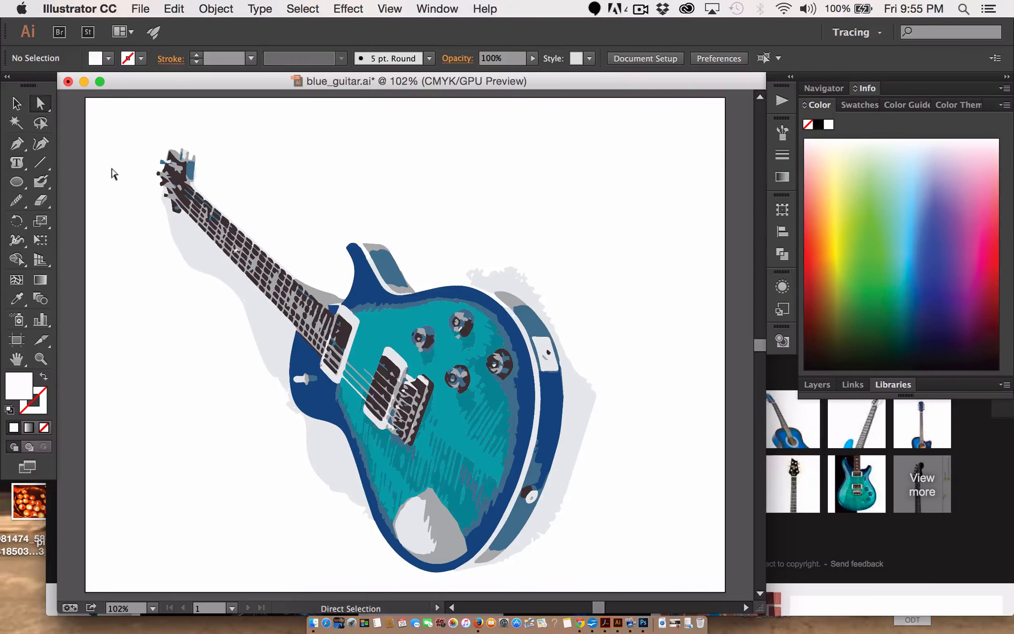
- Smooth the outer edge of the light gray shadow to the right of the guitar's body with the Smooth tool, then deselect it
{"action": "left_click", "coordinate": [507, 280]}
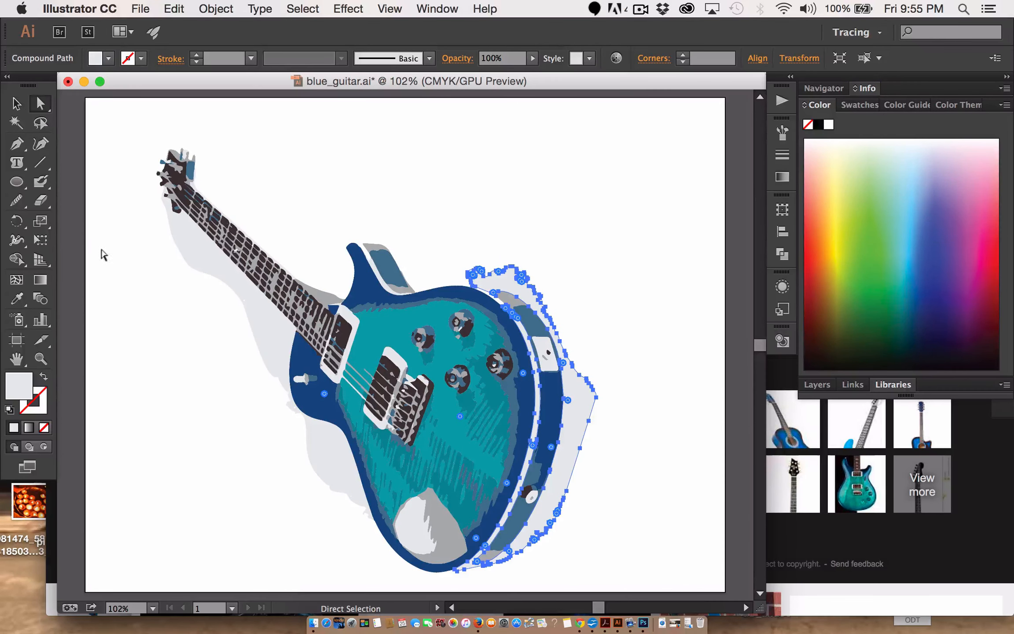
{"action": "left_click", "coordinate": [16, 200]}
{"action": "left_click_drag", "start_coordinate": [492, 266], "coordinate": [542, 288]}
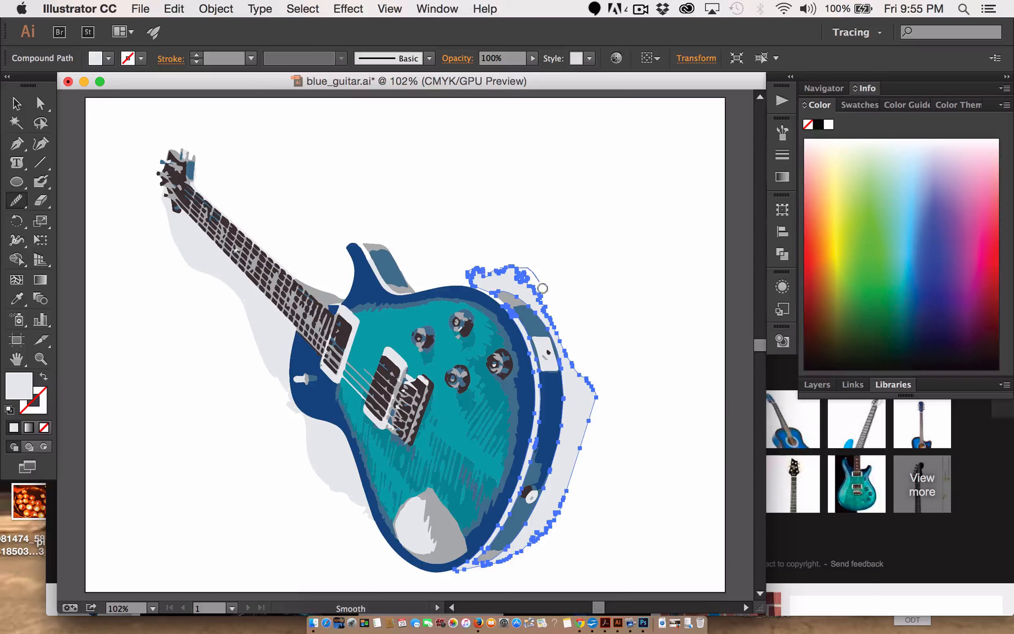
{"action": "mouse_move", "coordinate": [473, 245]}
{"action": "left_mouse_down"}
{"action": "mouse_move", "coordinate": [531, 270]}
{"action": "mouse_move", "coordinate": [555, 308]}
{"action": "mouse_move", "coordinate": [489, 254]}
{"action": "mouse_move", "coordinate": [542, 295]}
{"action": "mouse_move", "coordinate": [557, 321]}
{"action": "mouse_move", "coordinate": [532, 270]}
{"action": "mouse_move", "coordinate": [557, 306]}
{"action": "mouse_move", "coordinate": [522, 282]}
{"action": "mouse_move", "coordinate": [545, 297]}
{"action": "mouse_move", "coordinate": [476, 275]}
{"action": "mouse_move", "coordinate": [537, 301]}
{"action": "left_mouse_up"}
{"action": "mouse_move", "coordinate": [485, 268]}
{"action": "left_mouse_down"}
{"action": "mouse_move", "coordinate": [549, 291]}
{"action": "mouse_move", "coordinate": [517, 270]}
{"action": "mouse_move", "coordinate": [555, 307]}
{"action": "left_mouse_up"}
{"action": "left_click_drag", "start_coordinate": [571, 356], "coordinate": [586, 432]}
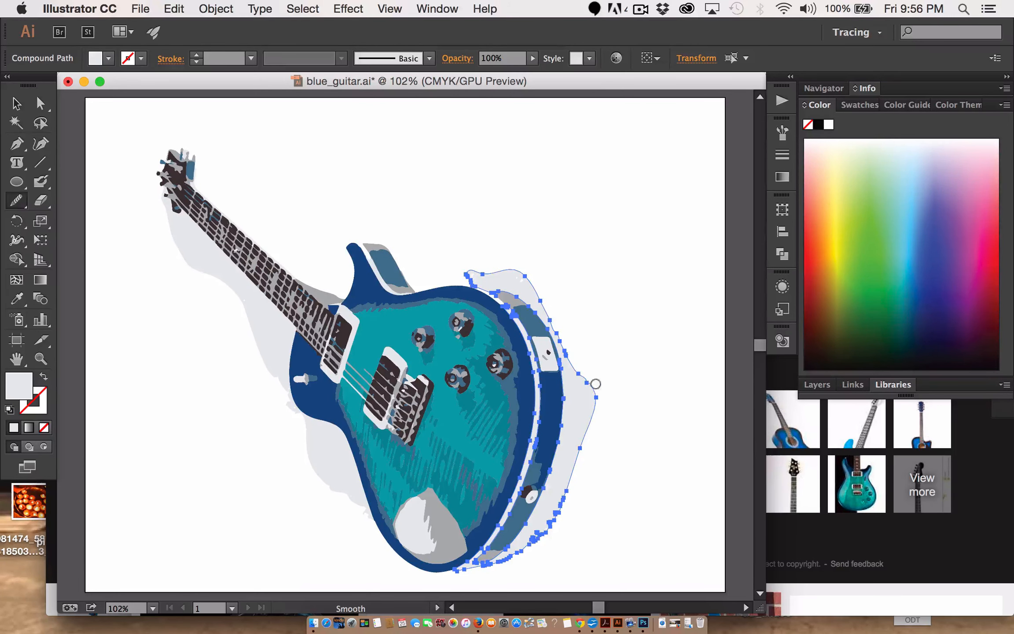
{"action": "mouse_move", "coordinate": [595, 384]}
{"action": "left_mouse_down"}
{"action": "mouse_move", "coordinate": [565, 516]}
{"action": "mouse_move", "coordinate": [520, 551]}
{"action": "left_mouse_up"}
{"action": "mouse_move", "coordinate": [565, 483]}
{"action": "left_mouse_down"}
{"action": "mouse_move", "coordinate": [503, 572]}
{"action": "mouse_move", "coordinate": [546, 514]}
{"action": "mouse_move", "coordinate": [523, 549]}
{"action": "left_mouse_up"}
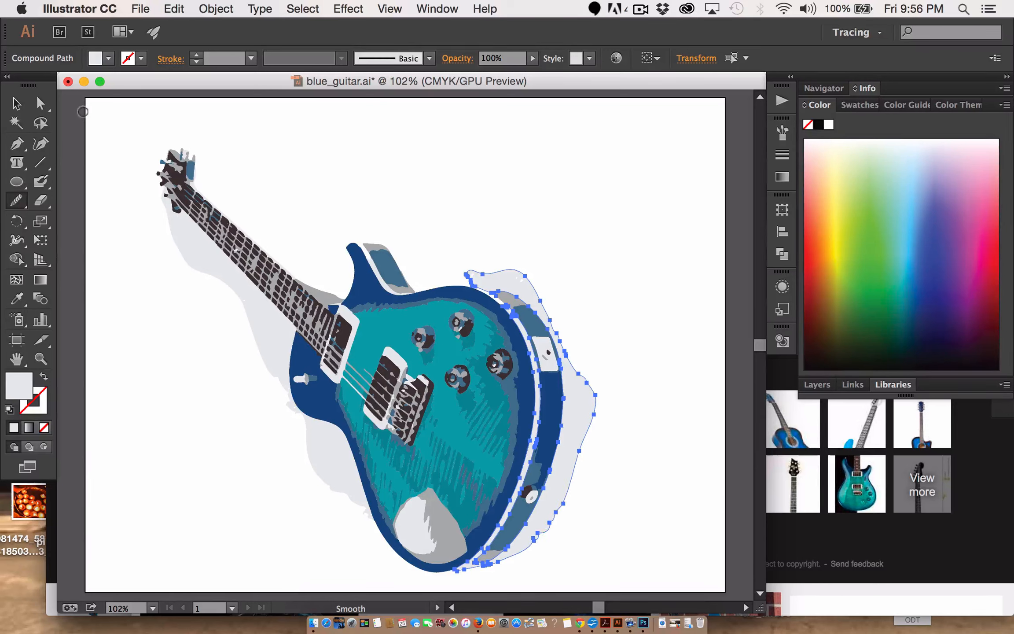
{"action": "left_click", "coordinate": [18, 105]}
{"action": "left_click", "coordinate": [237, 119]}
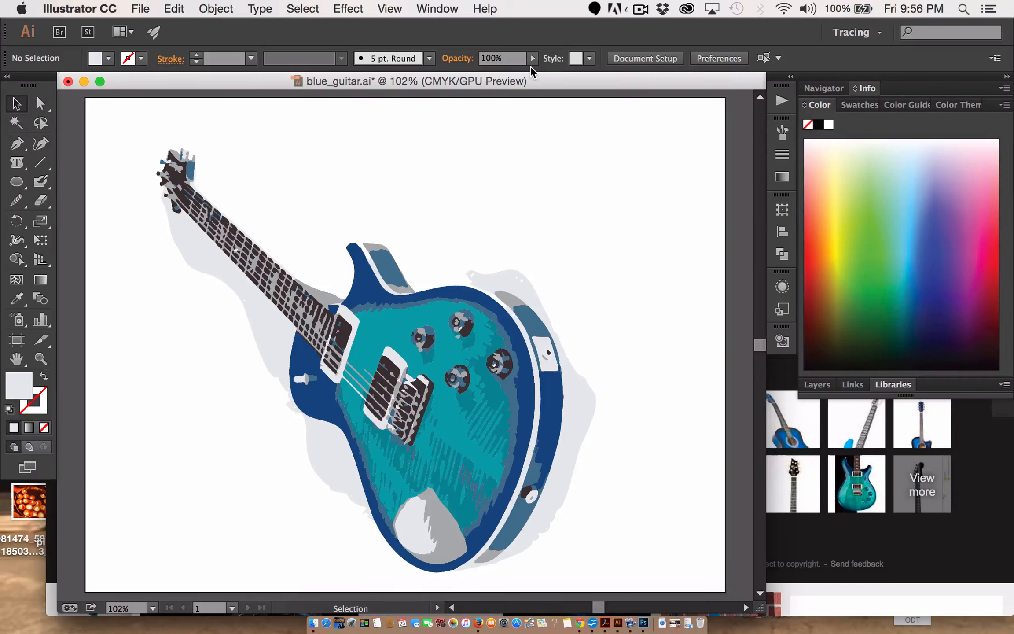
{"action": "left_click", "coordinate": [639, 13]}
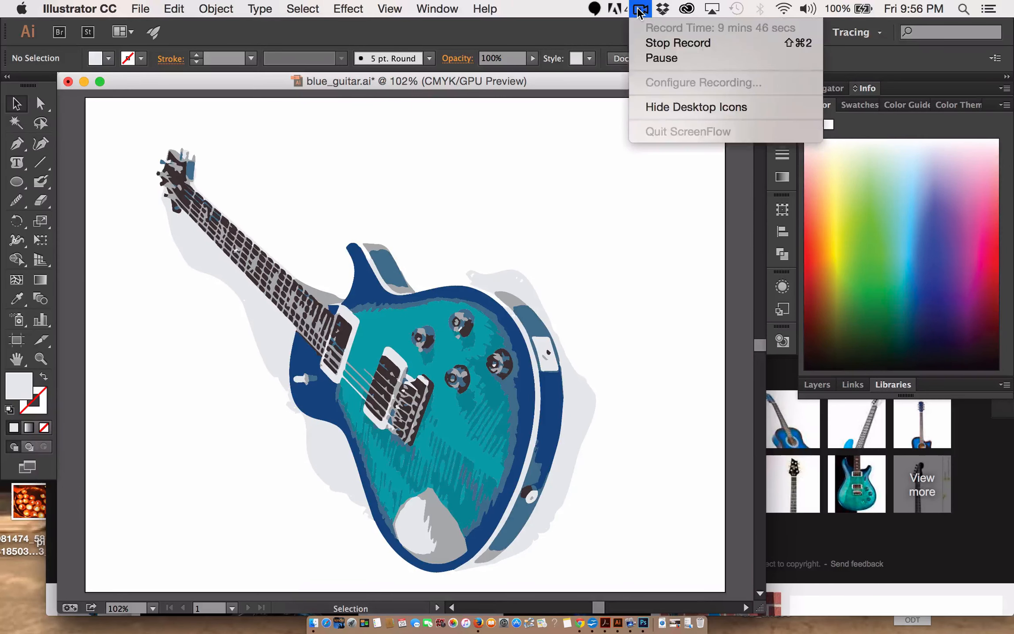